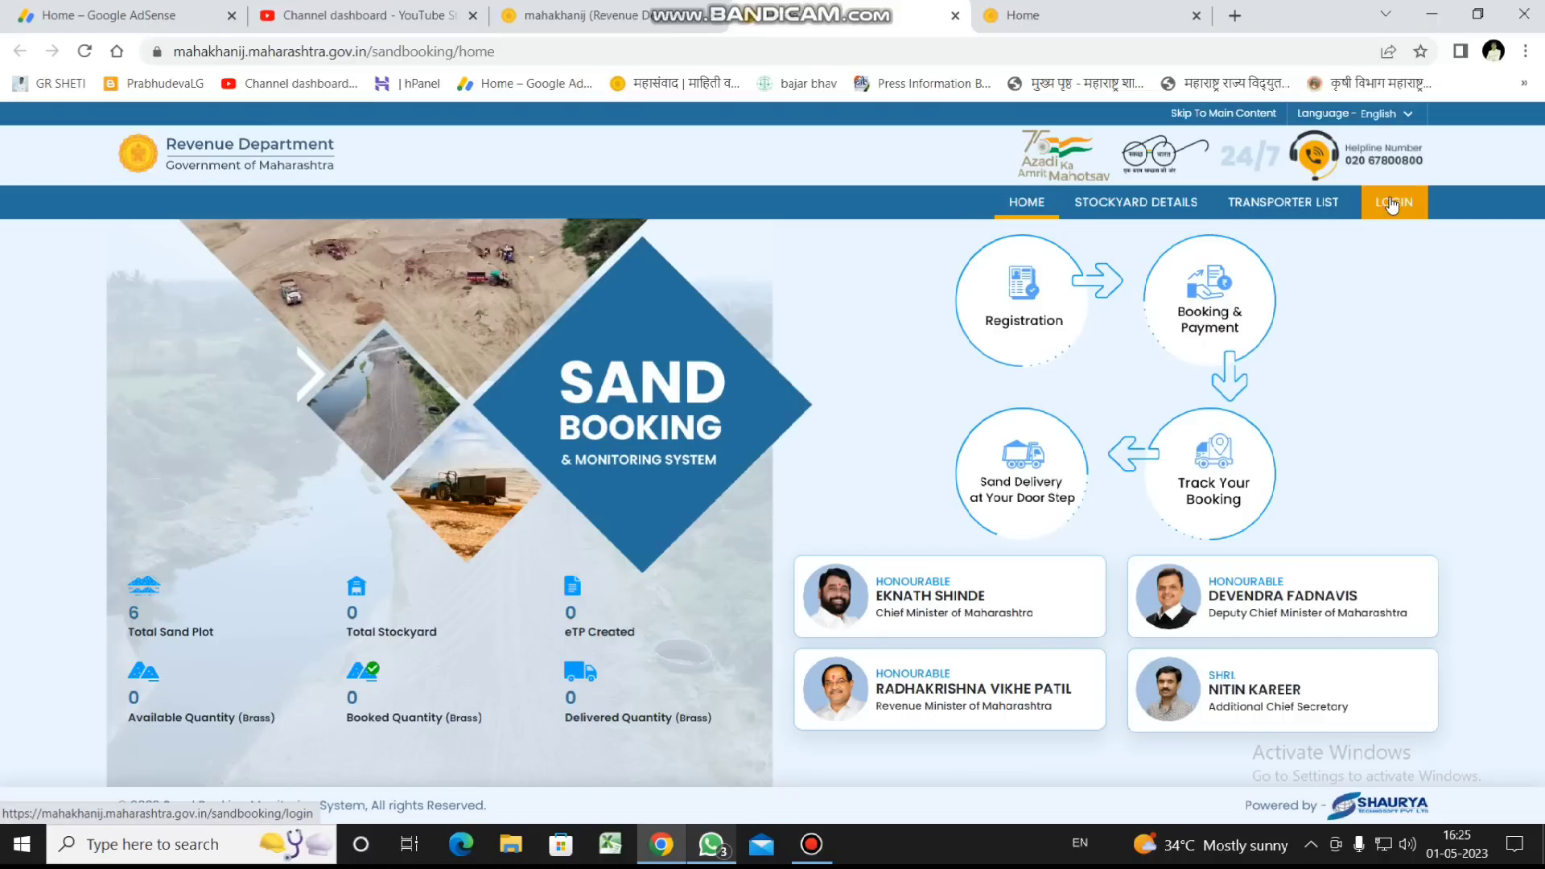
Look over the district-wise stockyard figures, then return to the home page
click(1149, 208)
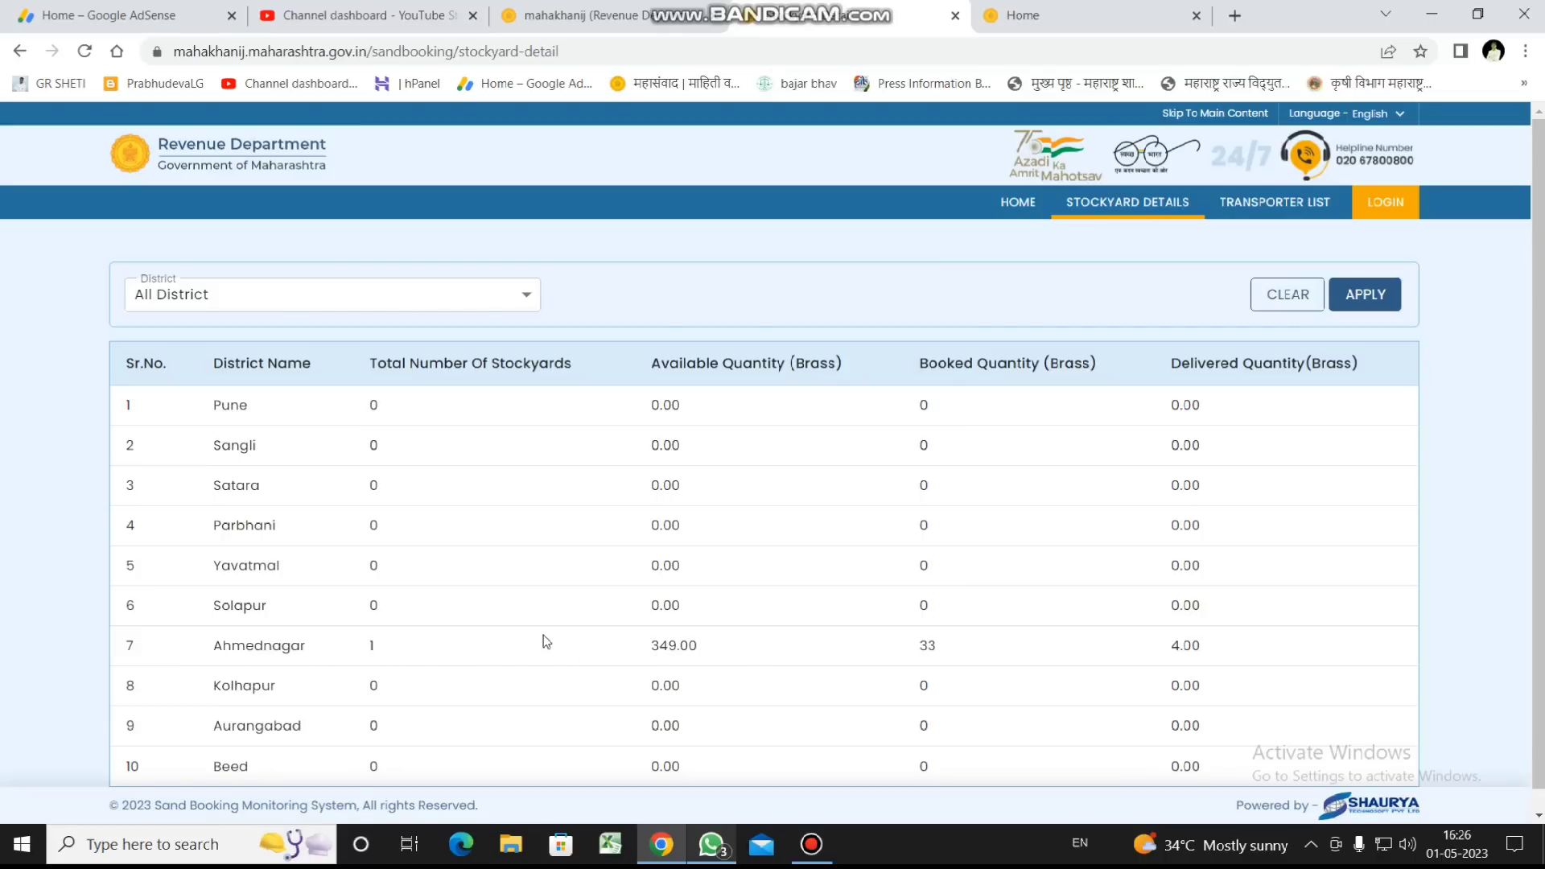
scroll(546, 642, down, 1)
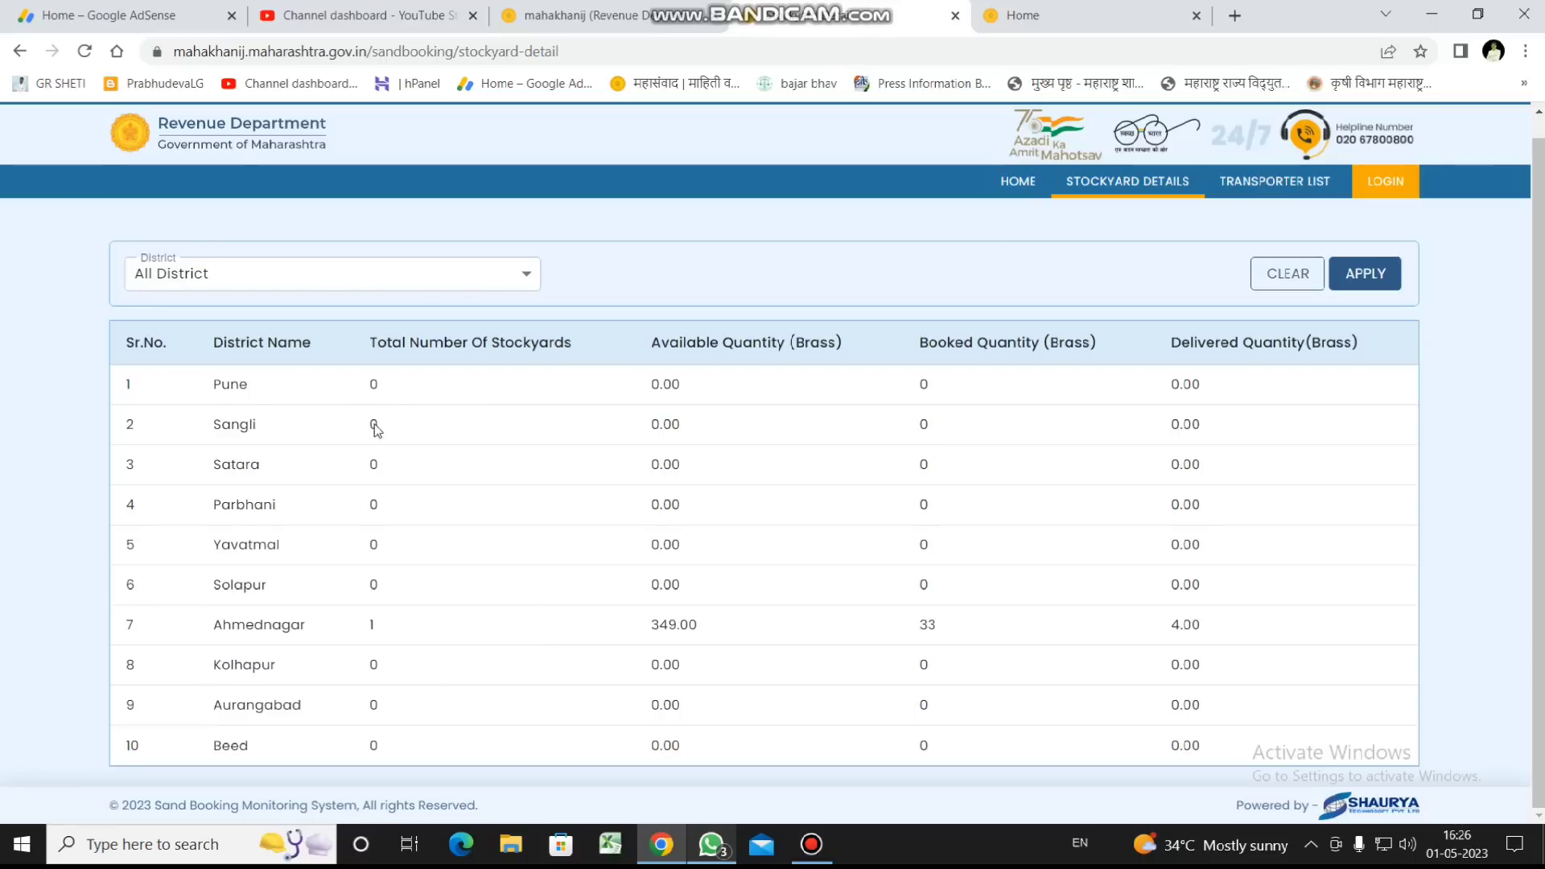
scroll(391, 640, up, 1)
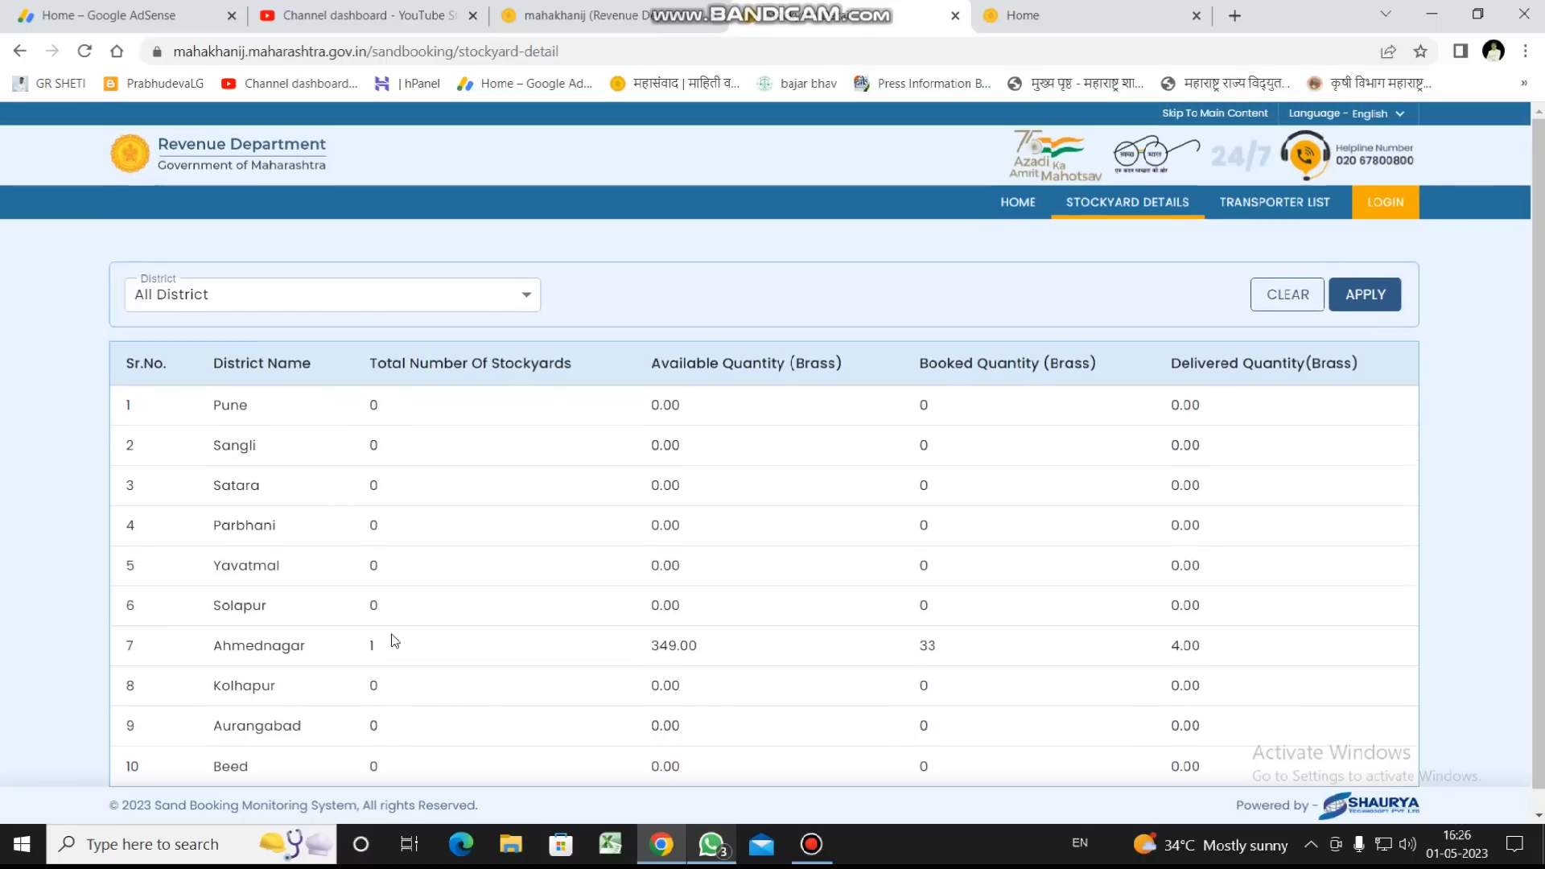
scroll(393, 641, down, 1)
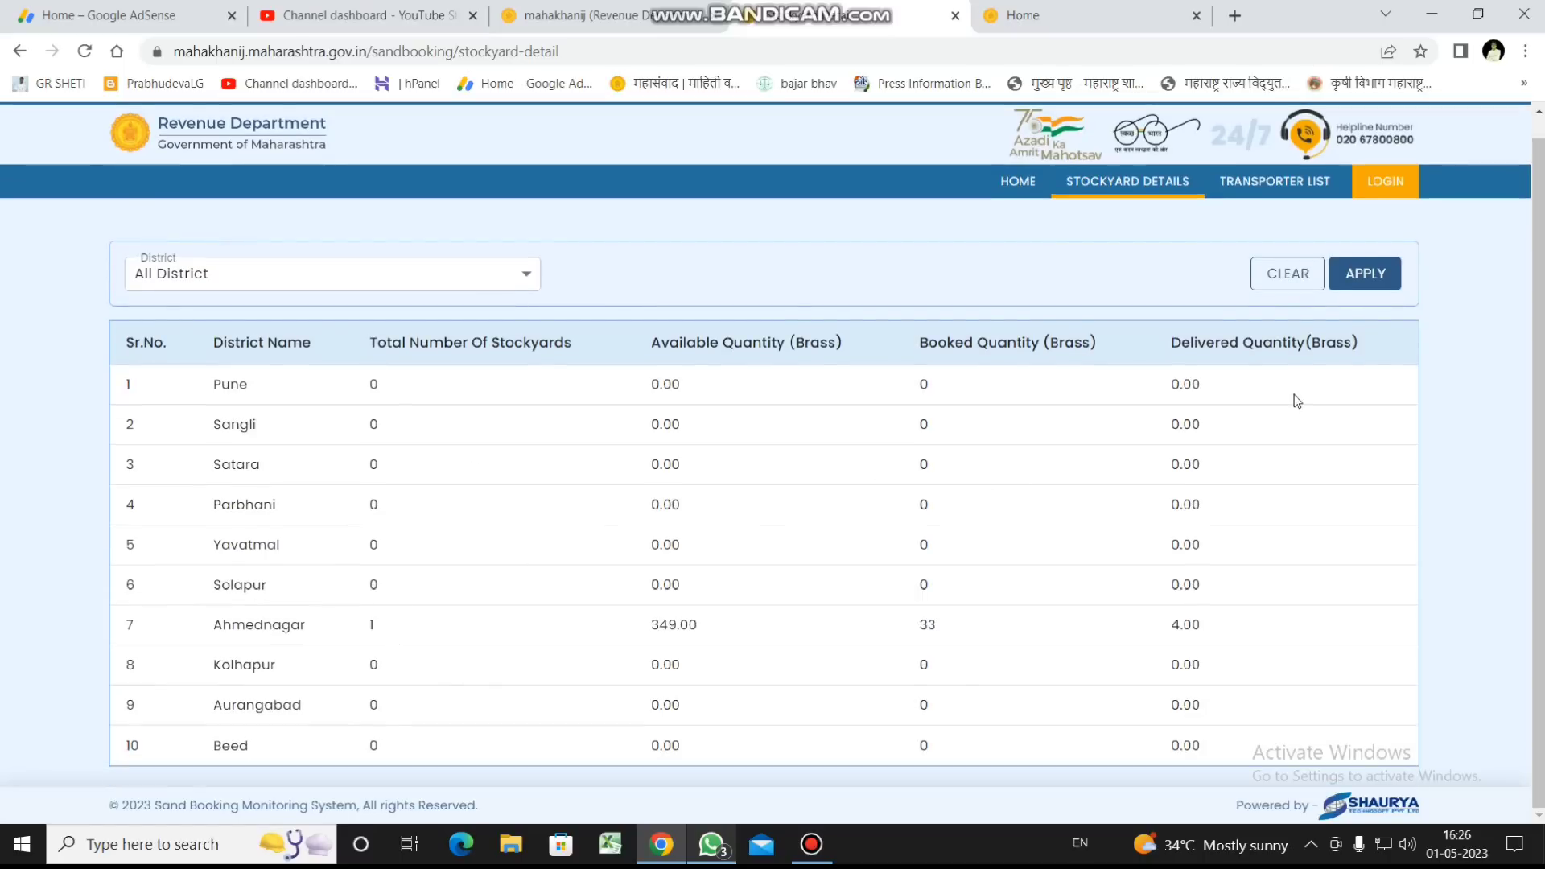
click(1020, 181)
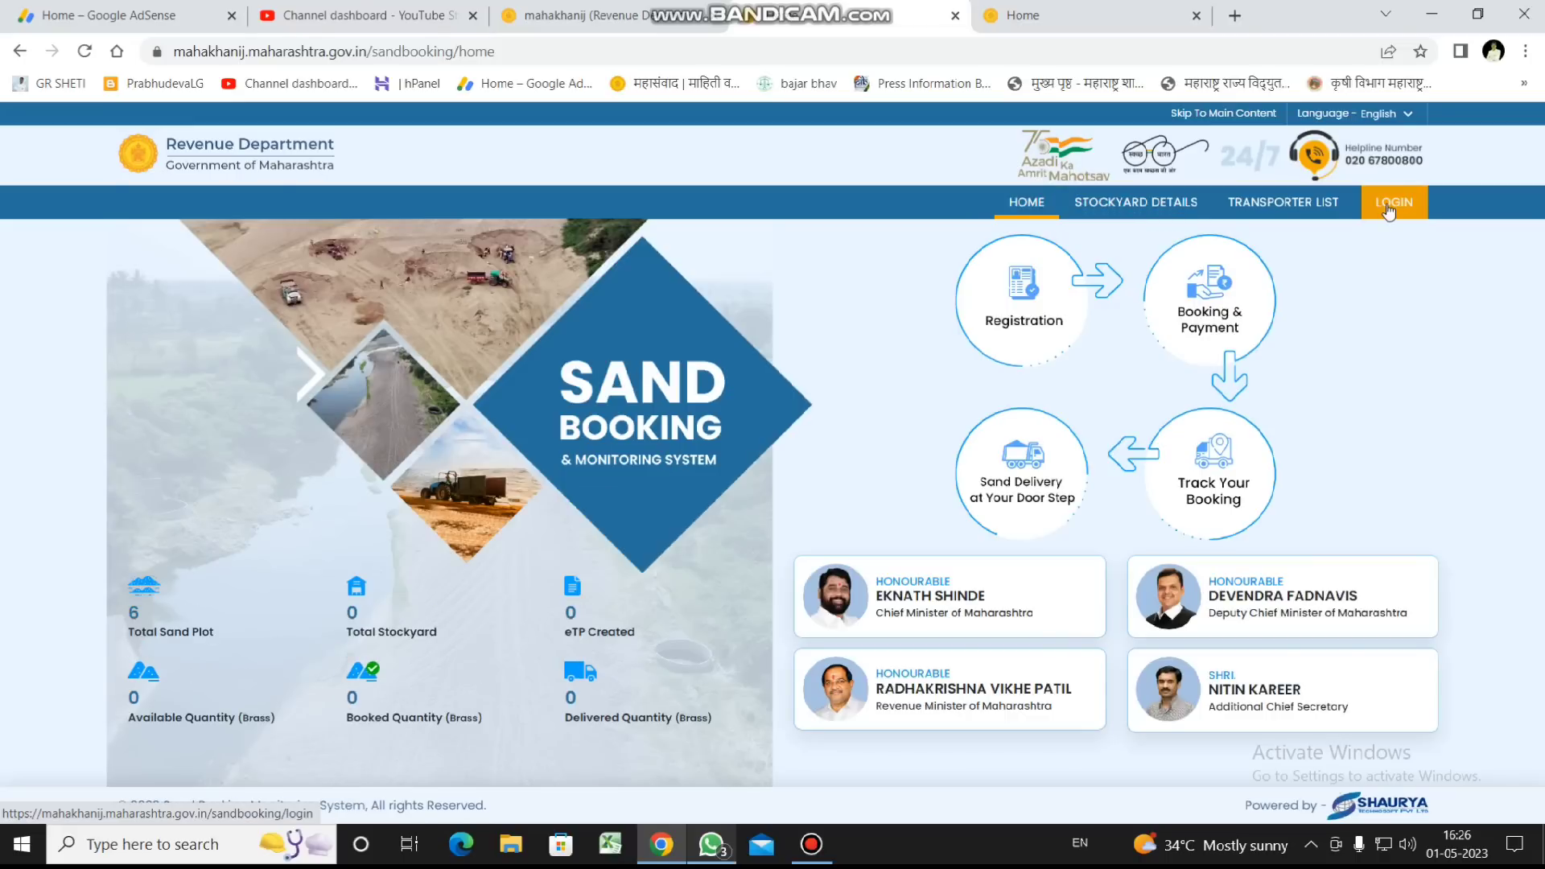
Go to the login page and switch to the SIGN UP form for new applicants
click(1388, 208)
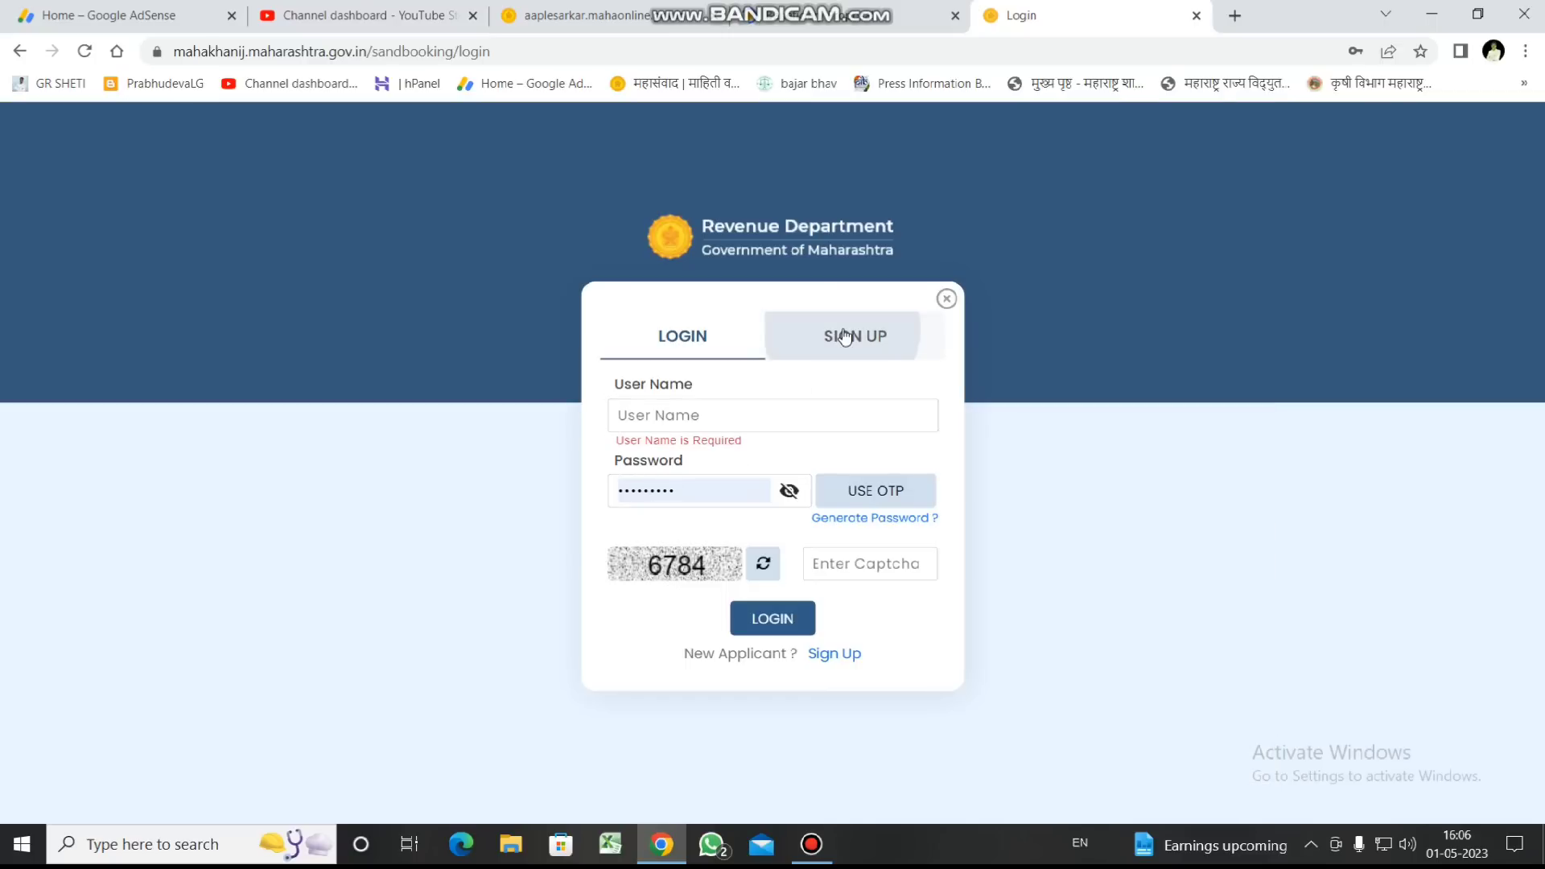
click(845, 336)
click(656, 419)
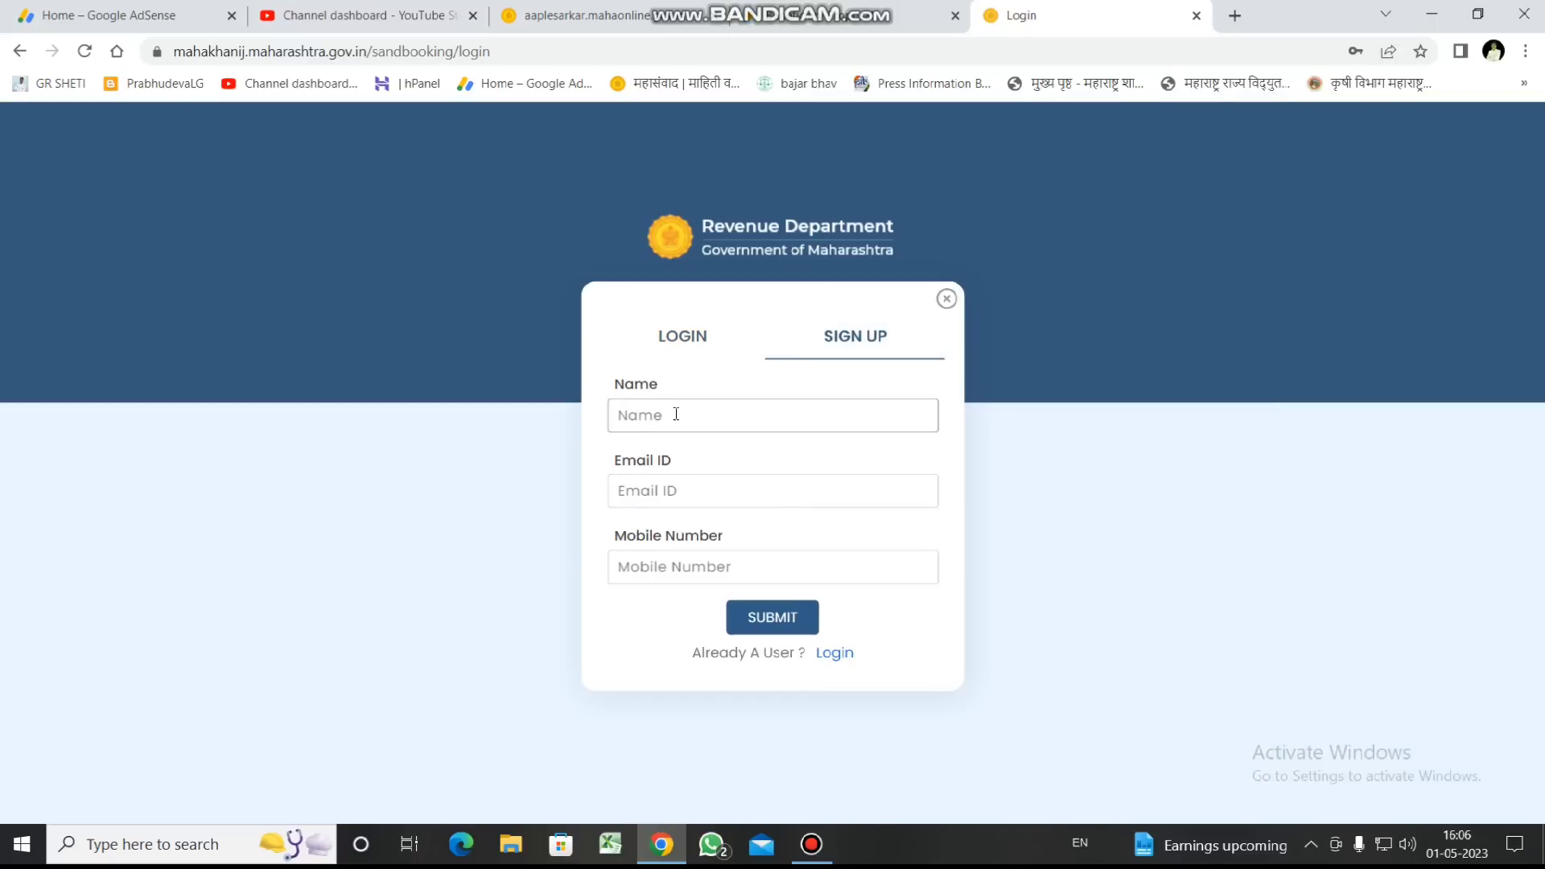
click(679, 485)
click(705, 568)
click(754, 646)
Fill the sign-up form with the applicant's name, e-mail address and mobile number
click(691, 419)
text(RAM)
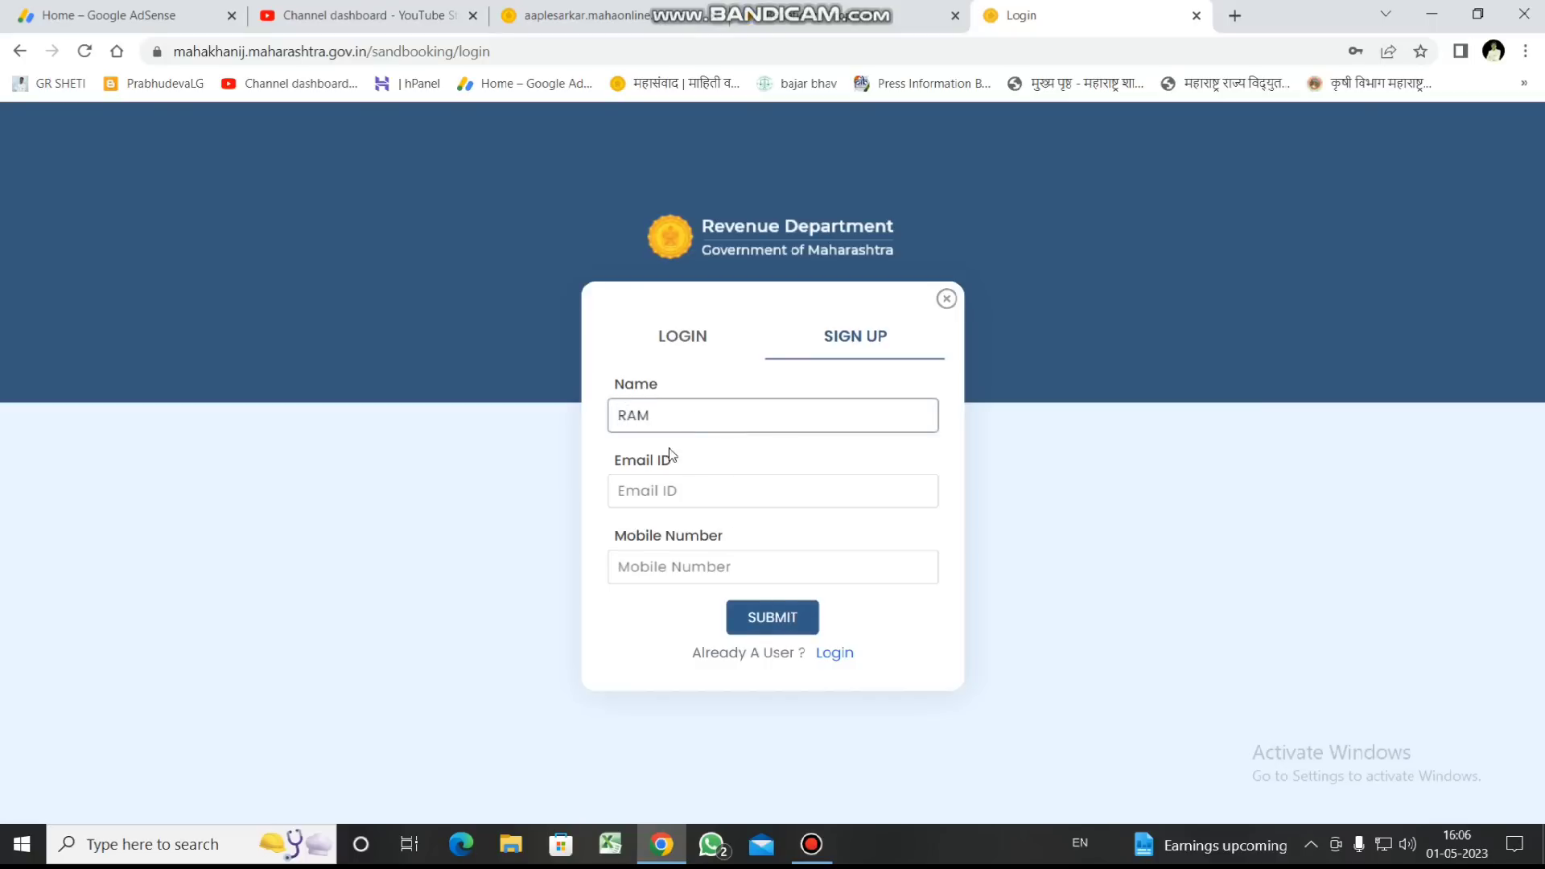
click(664, 482)
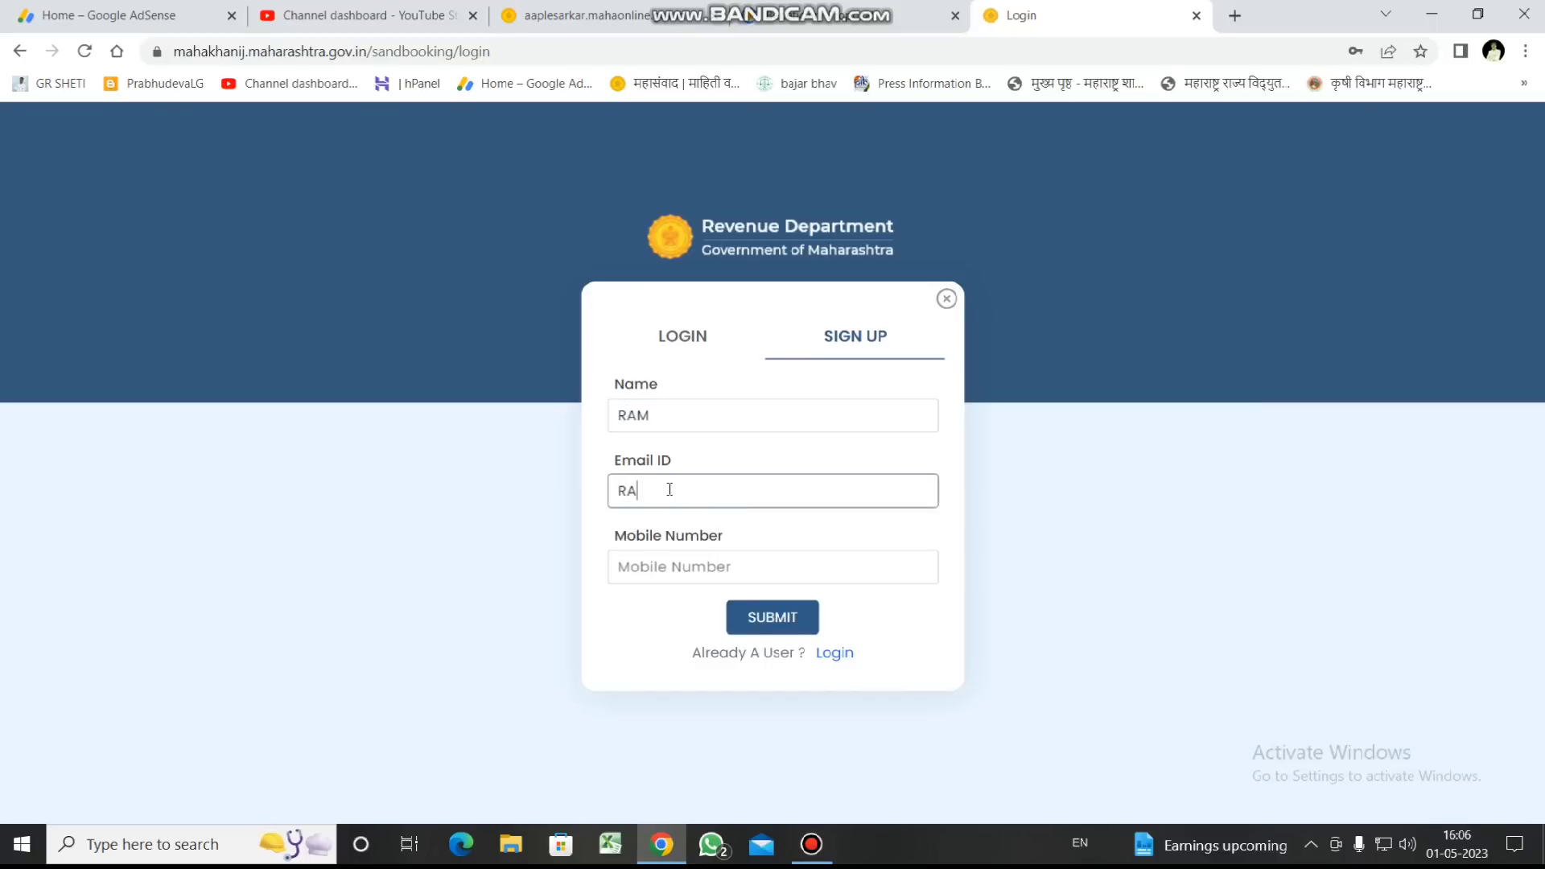
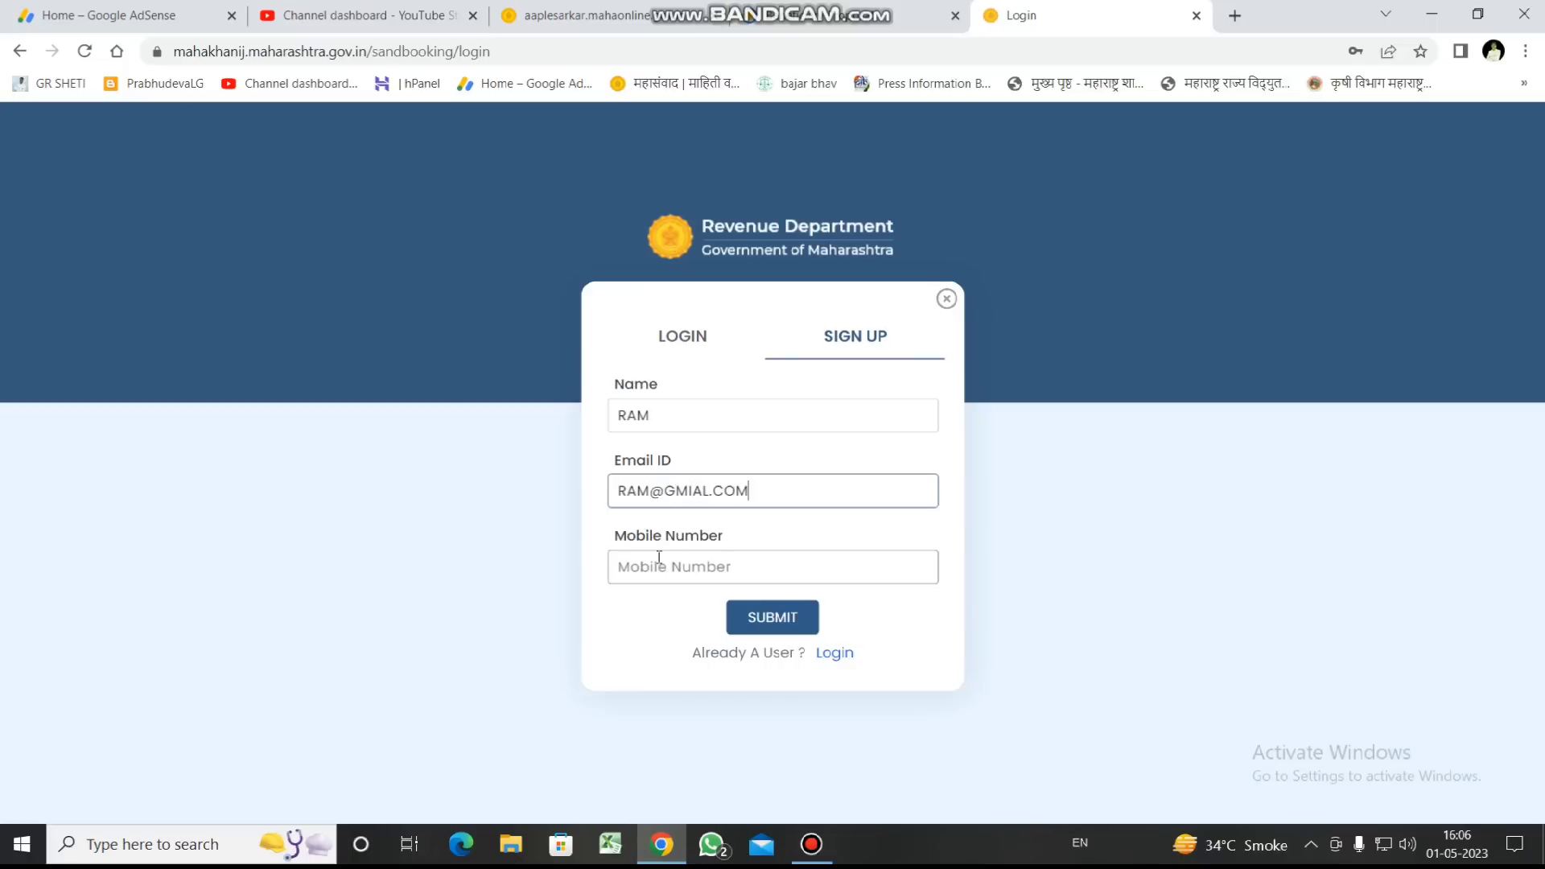
click(659, 557)
text(99999)
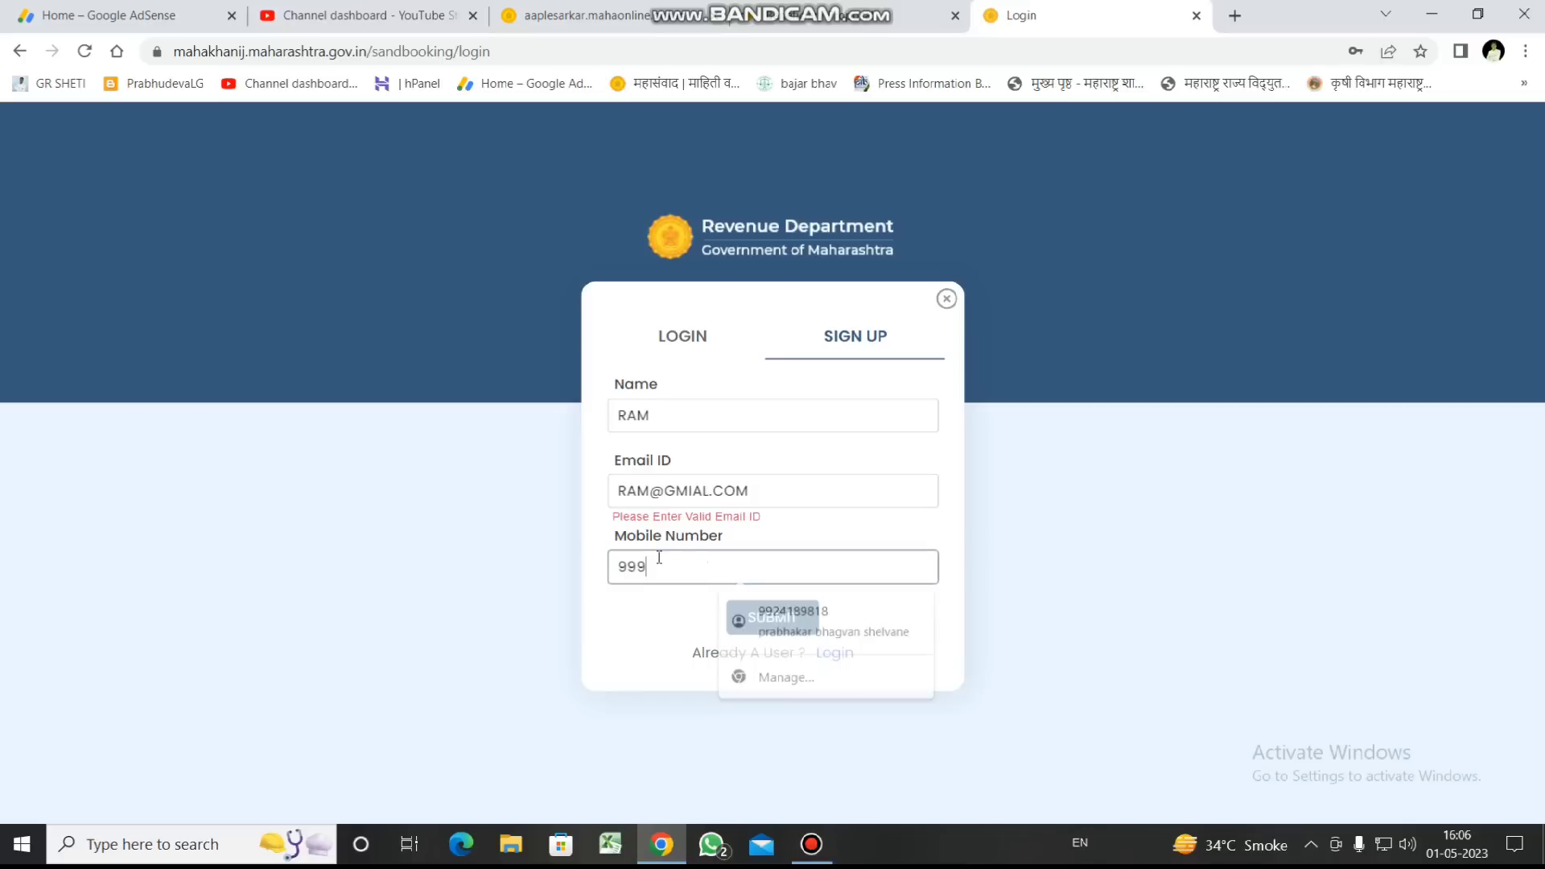
text(99999)
click(652, 626)
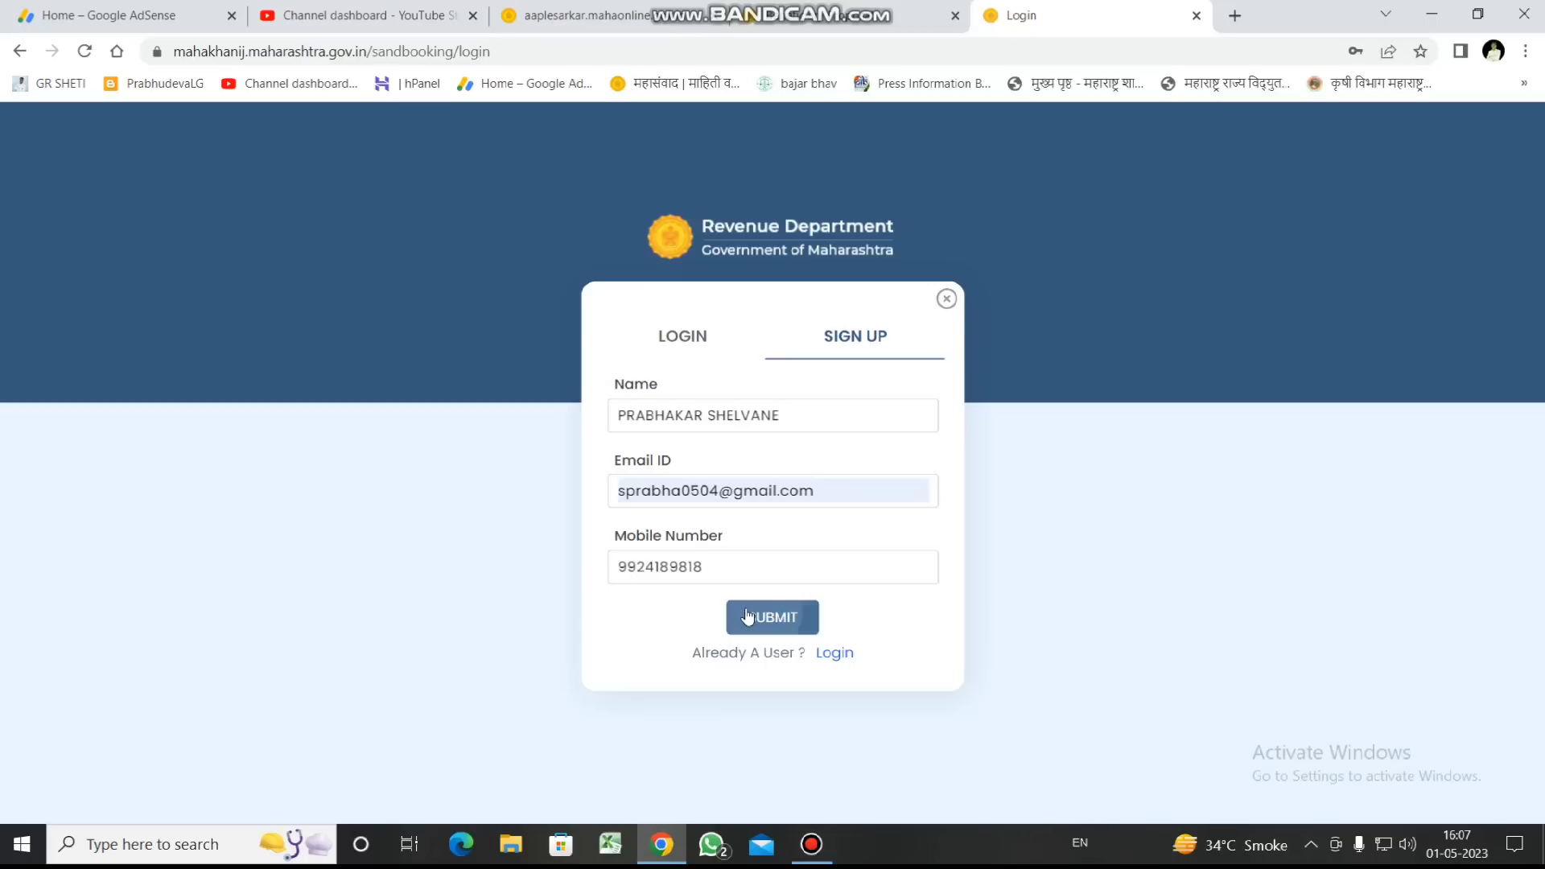
Submit the details, enter the received OTP and submit to complete registration
click(747, 615)
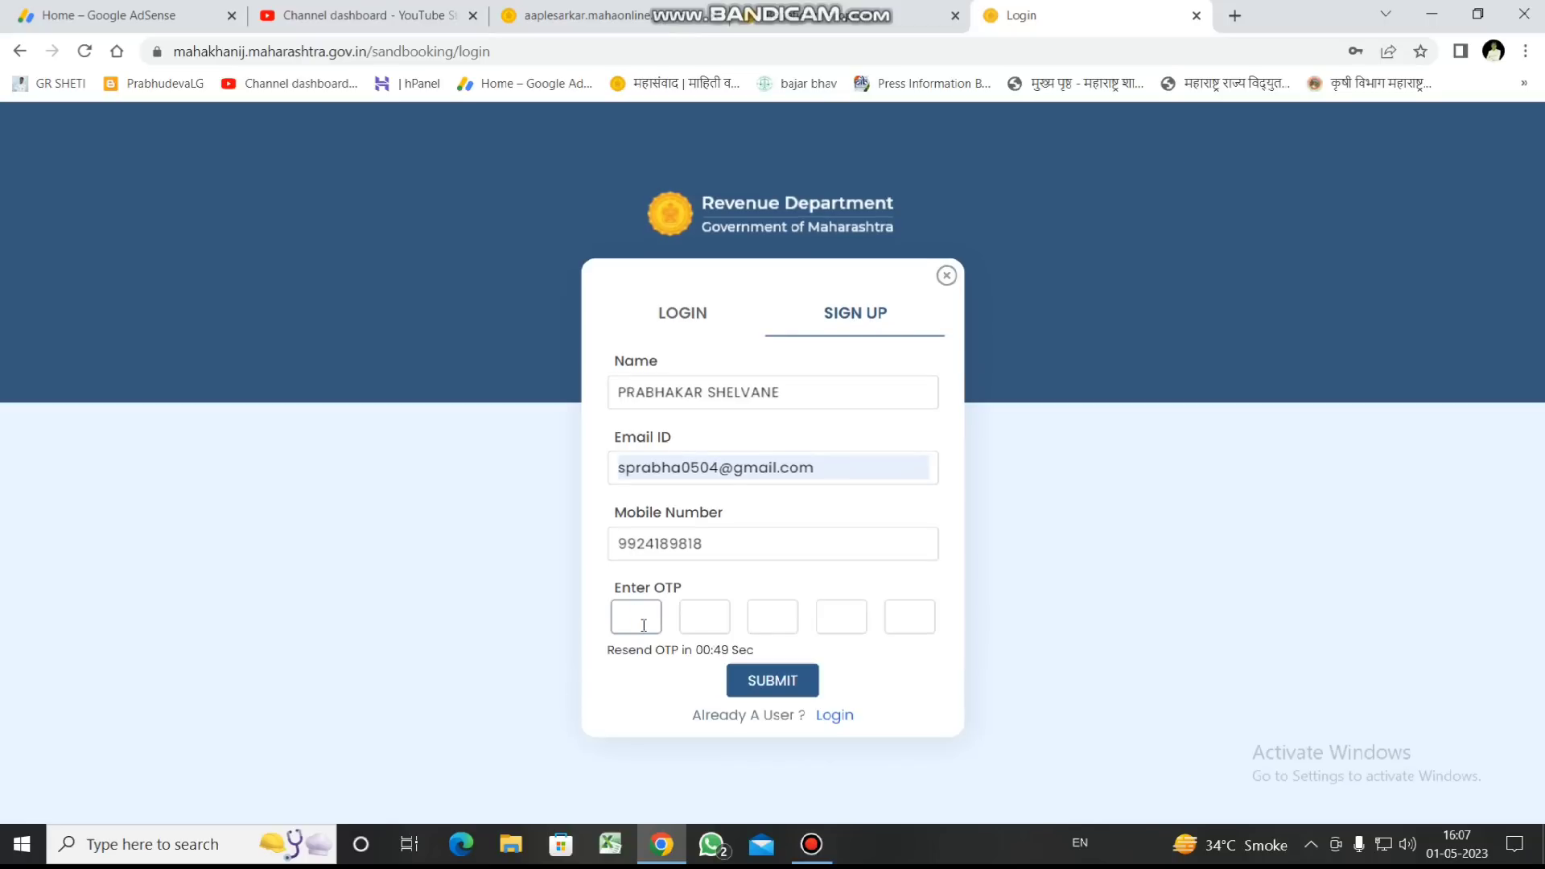
click(760, 688)
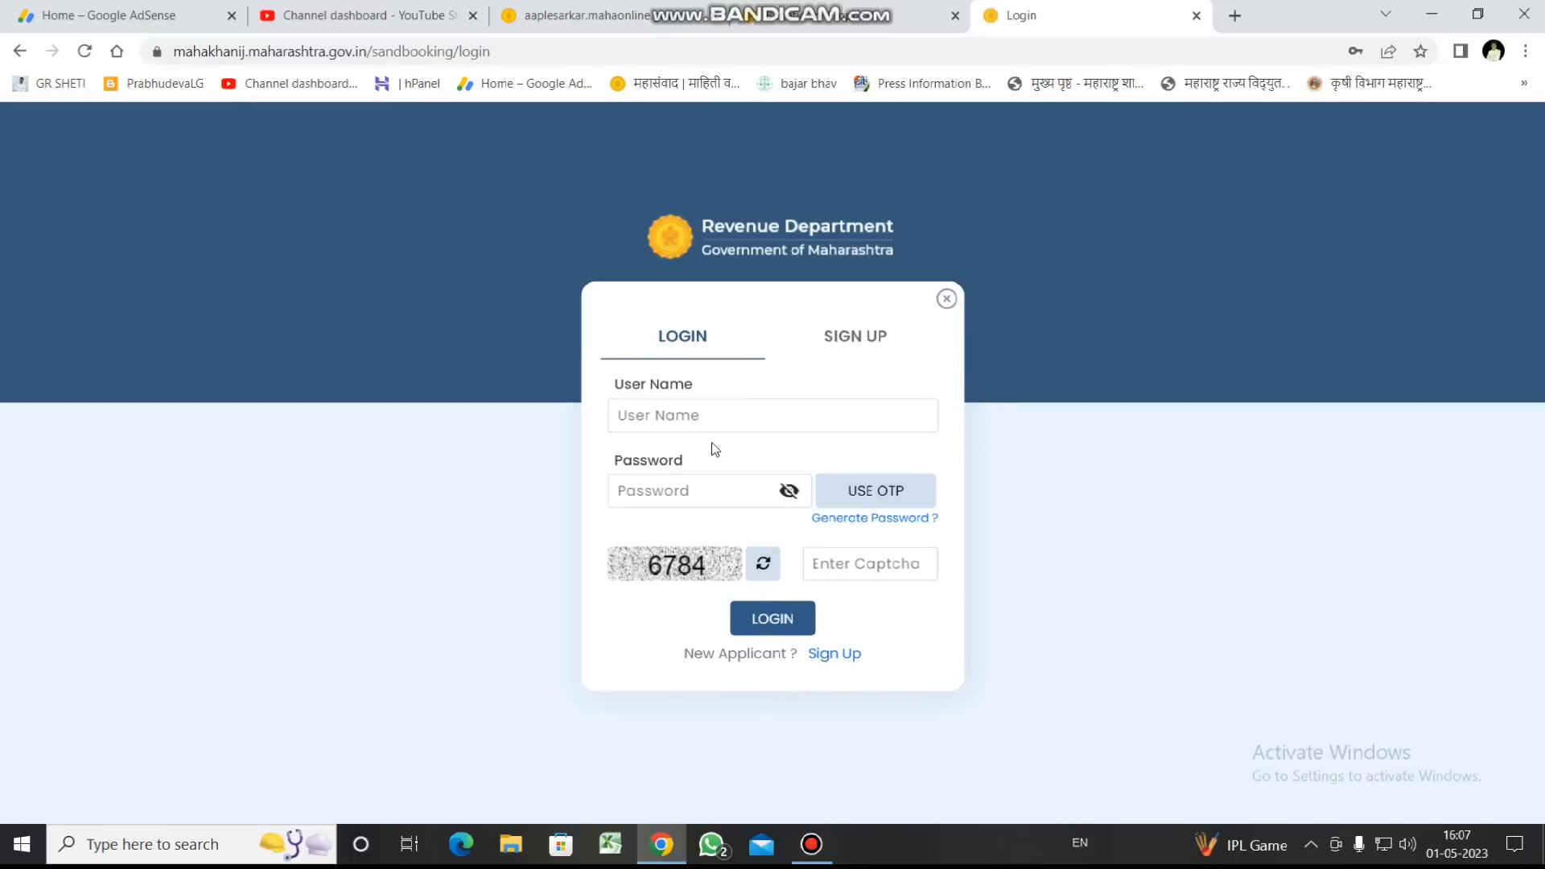
Log in with the registered mobile number as user name, a one-time password and the displayed captcha
click(677, 409)
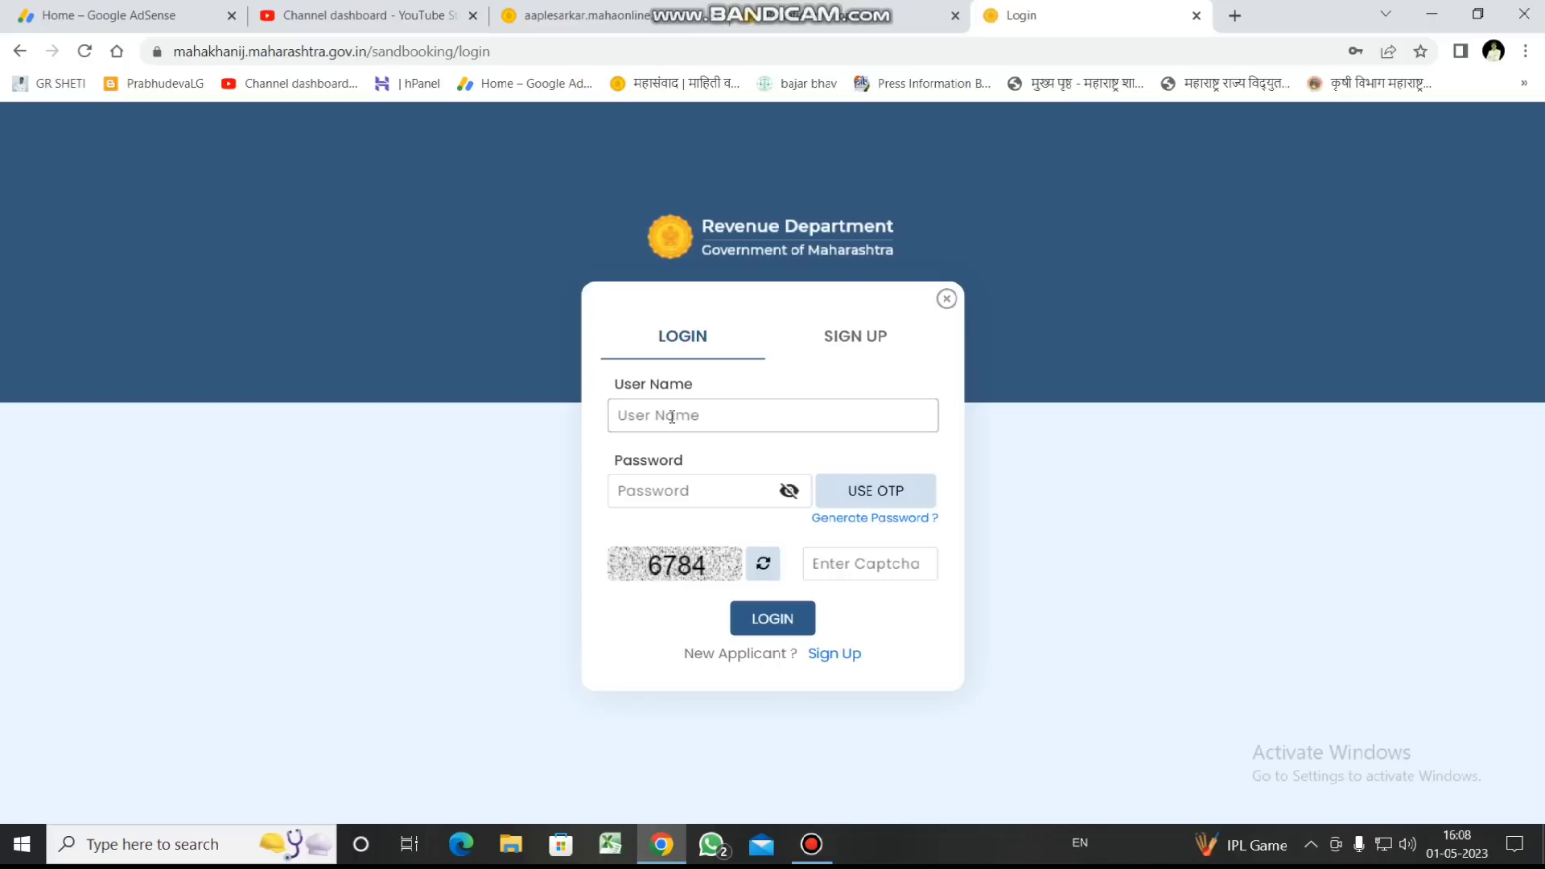
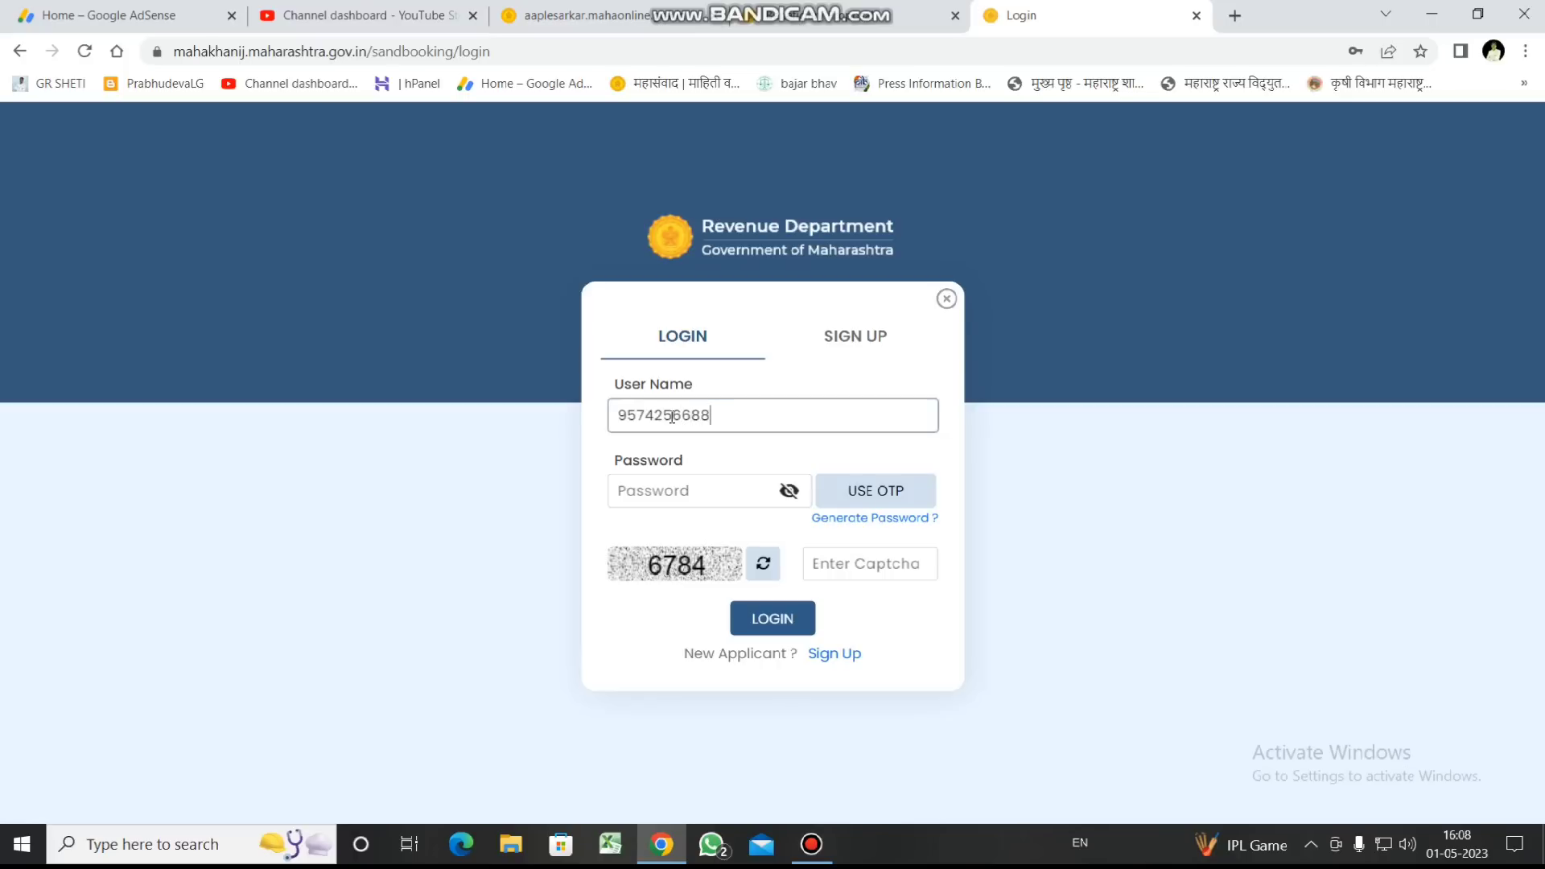
click(659, 487)
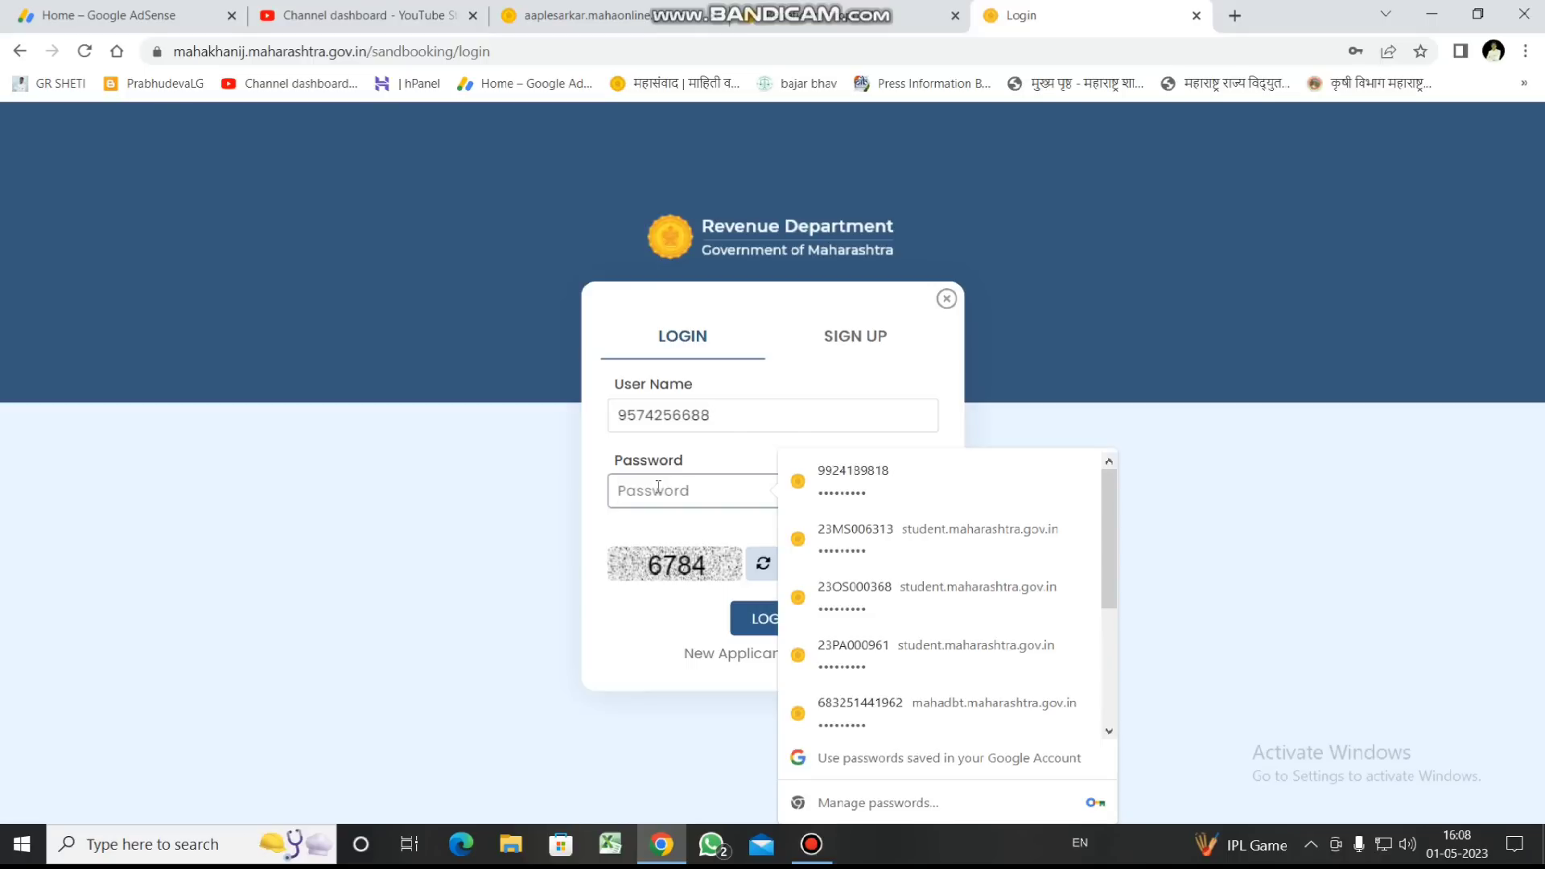
click(688, 533)
click(871, 493)
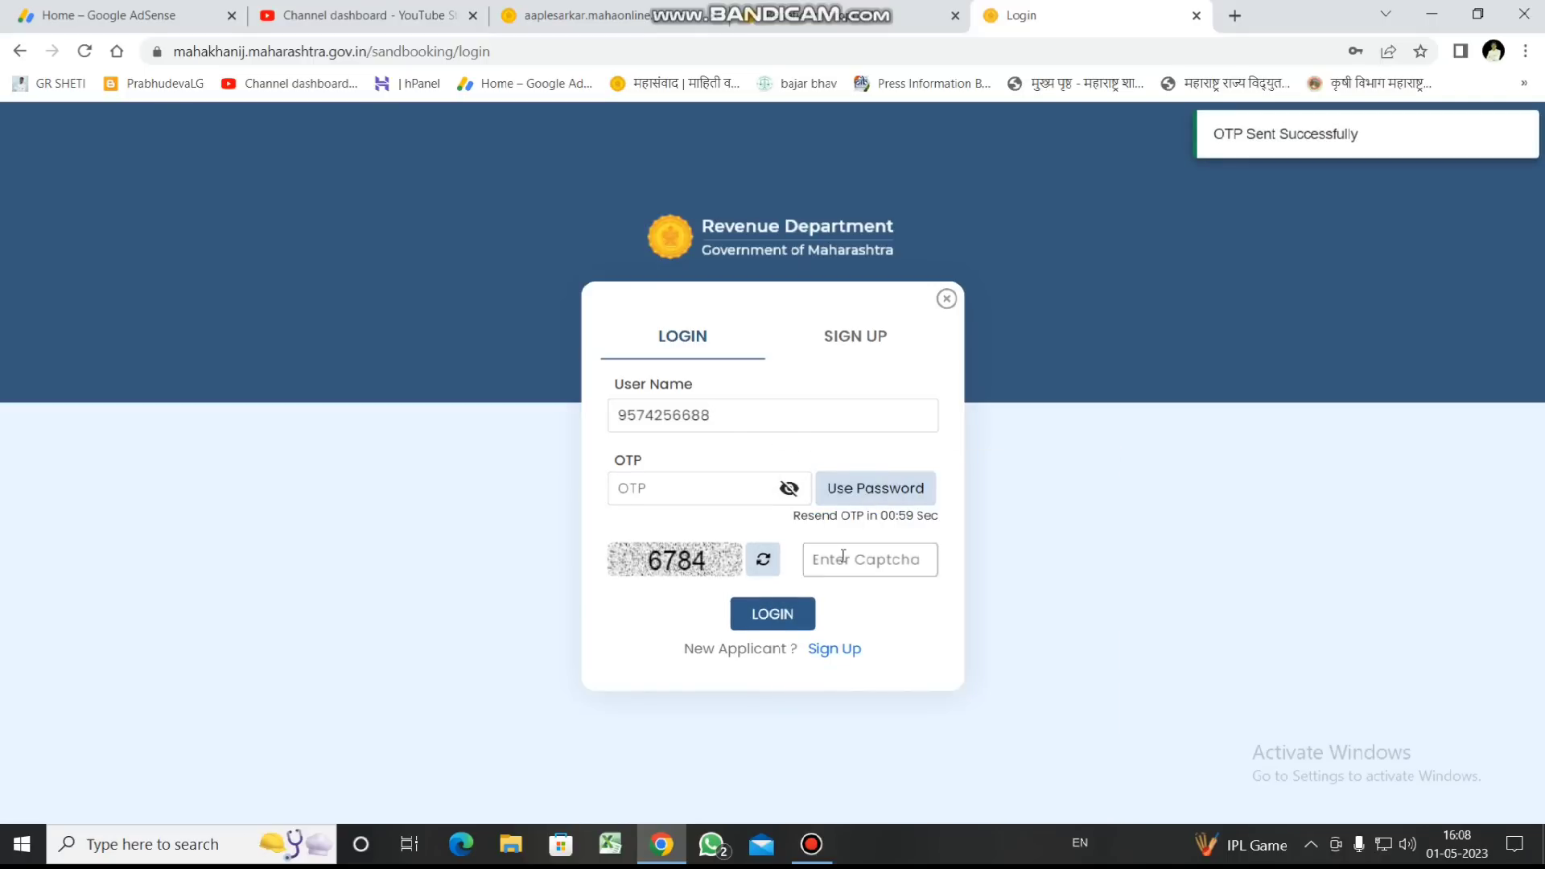
click(651, 486)
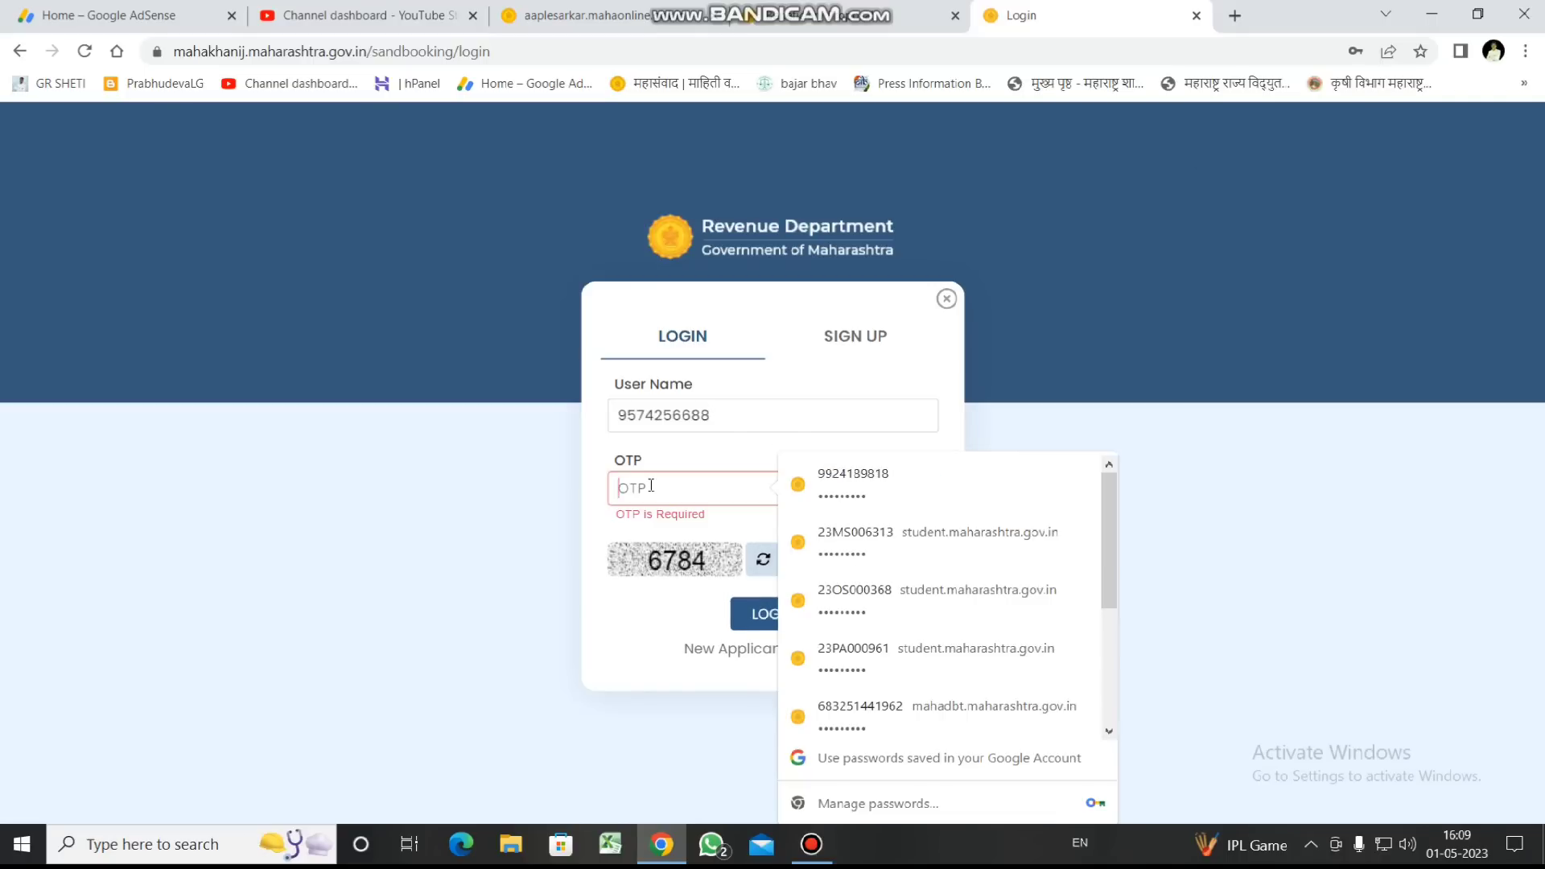
text(•••••)
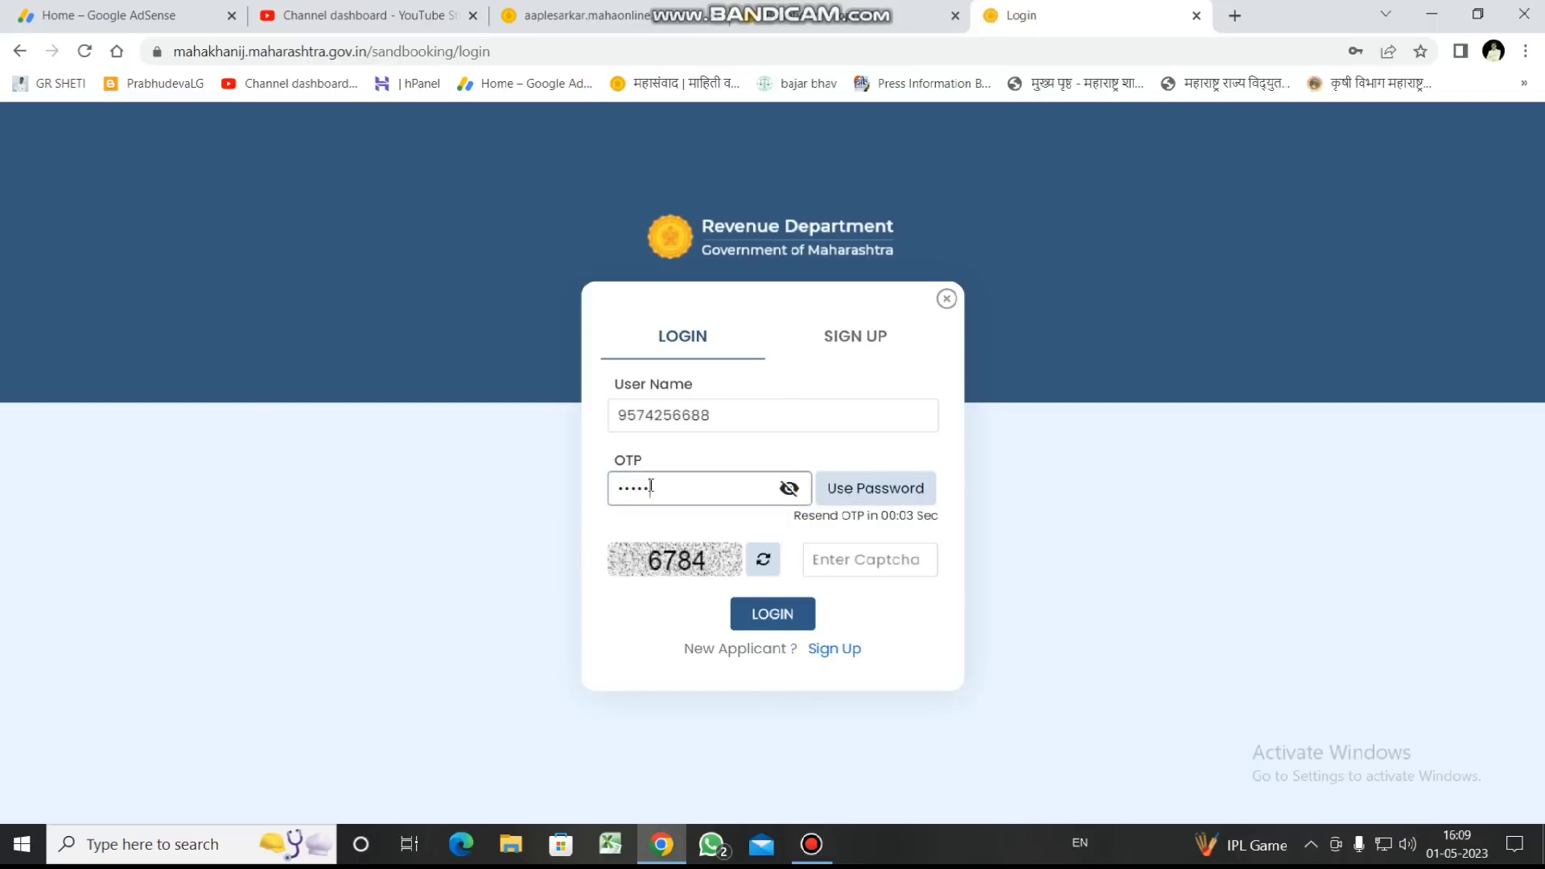
click(875, 564)
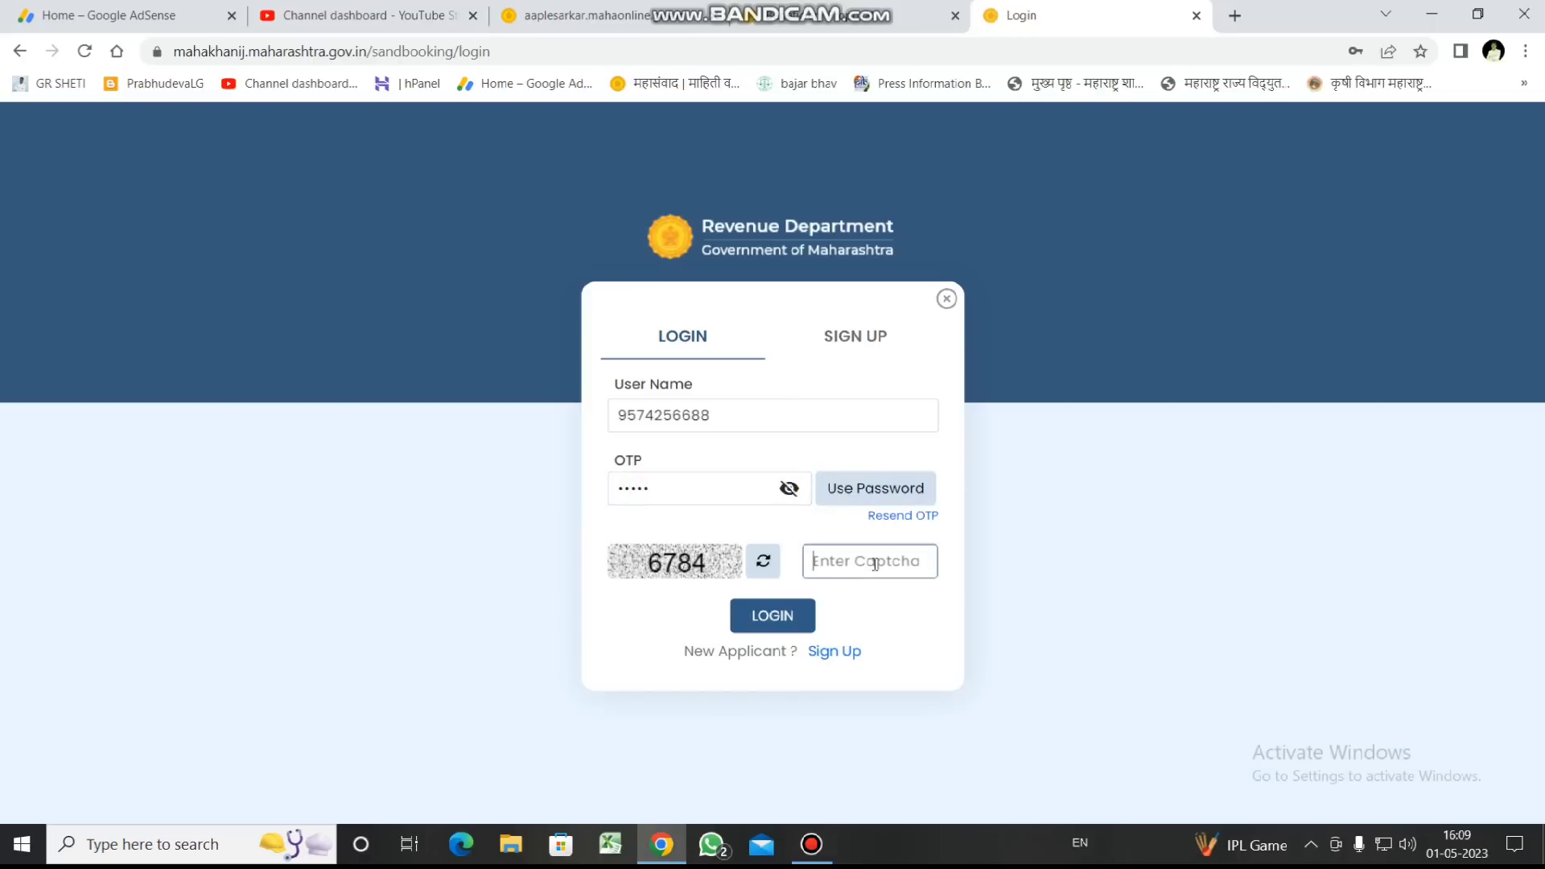
click(788, 617)
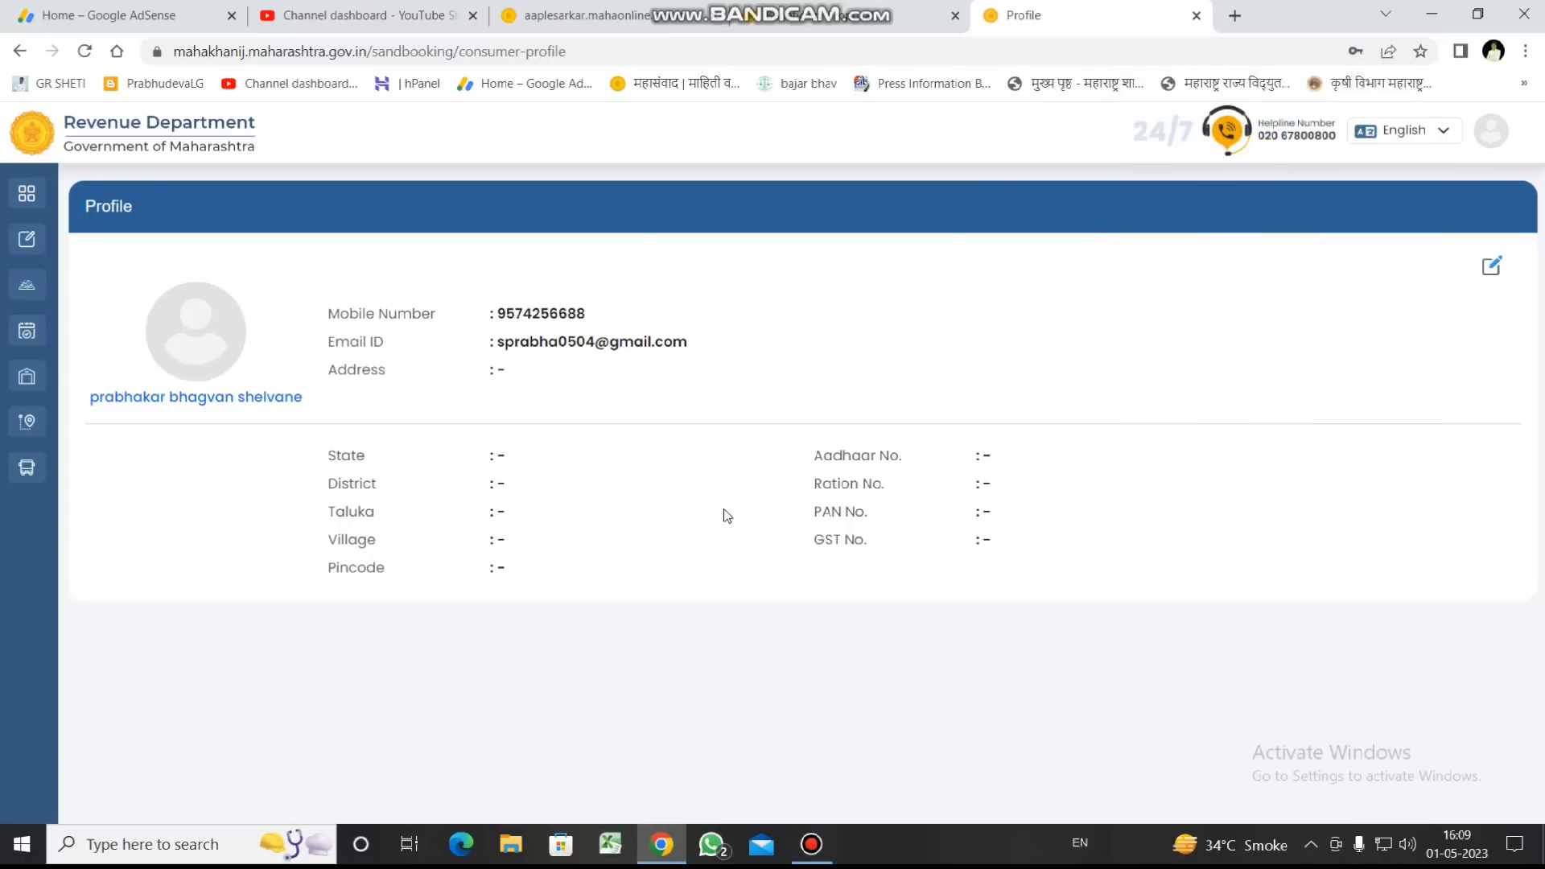
mouse_move(37, 215)
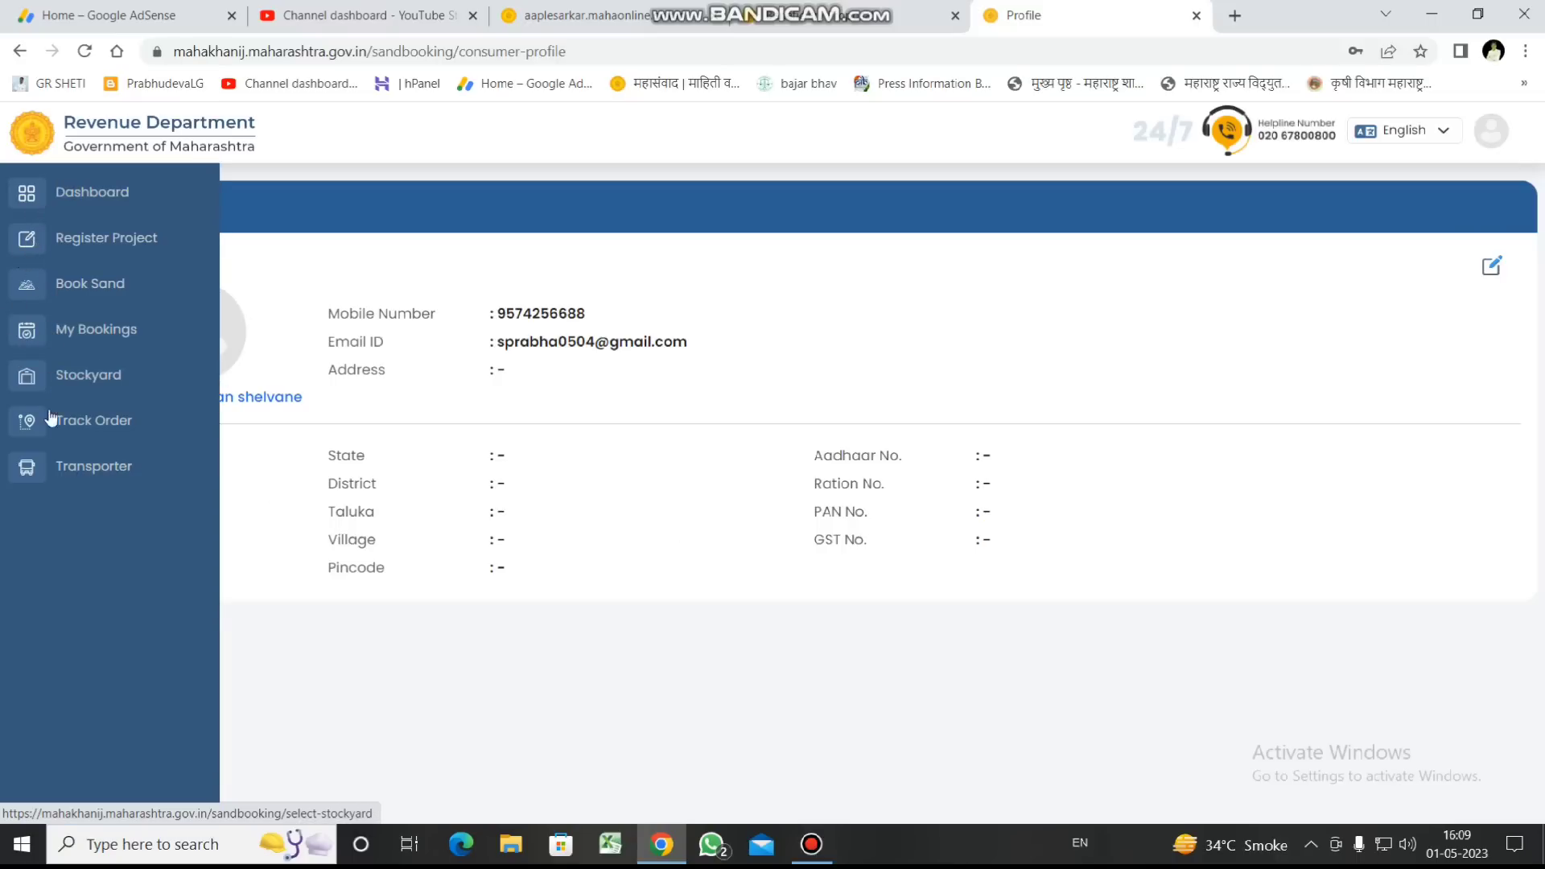
click(35, 291)
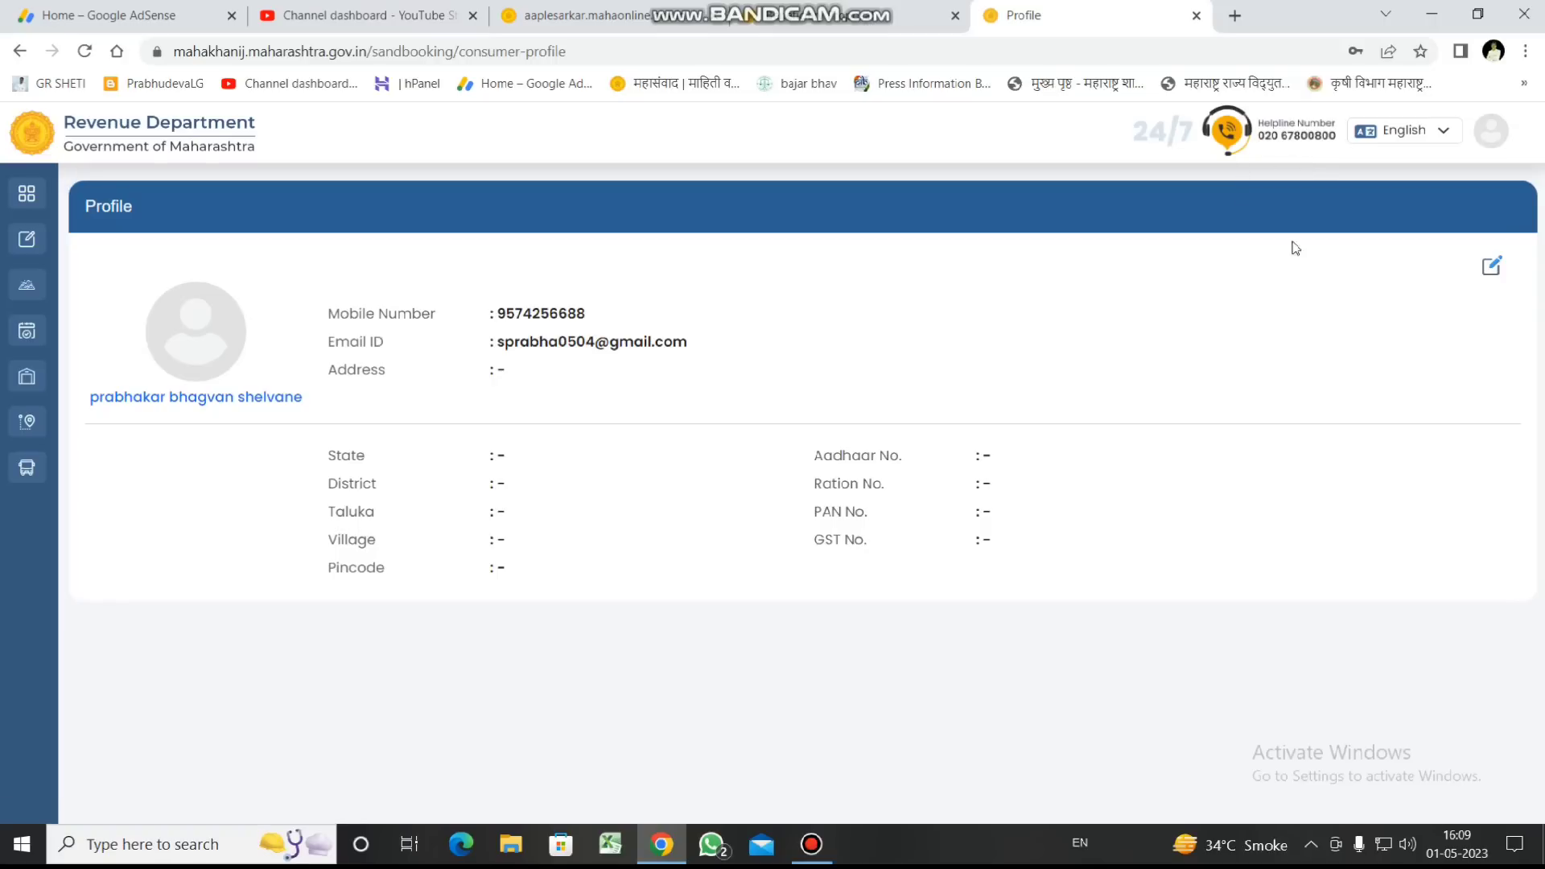
Open the profile for editing and point out the Aadhaar No. field
click(1493, 270)
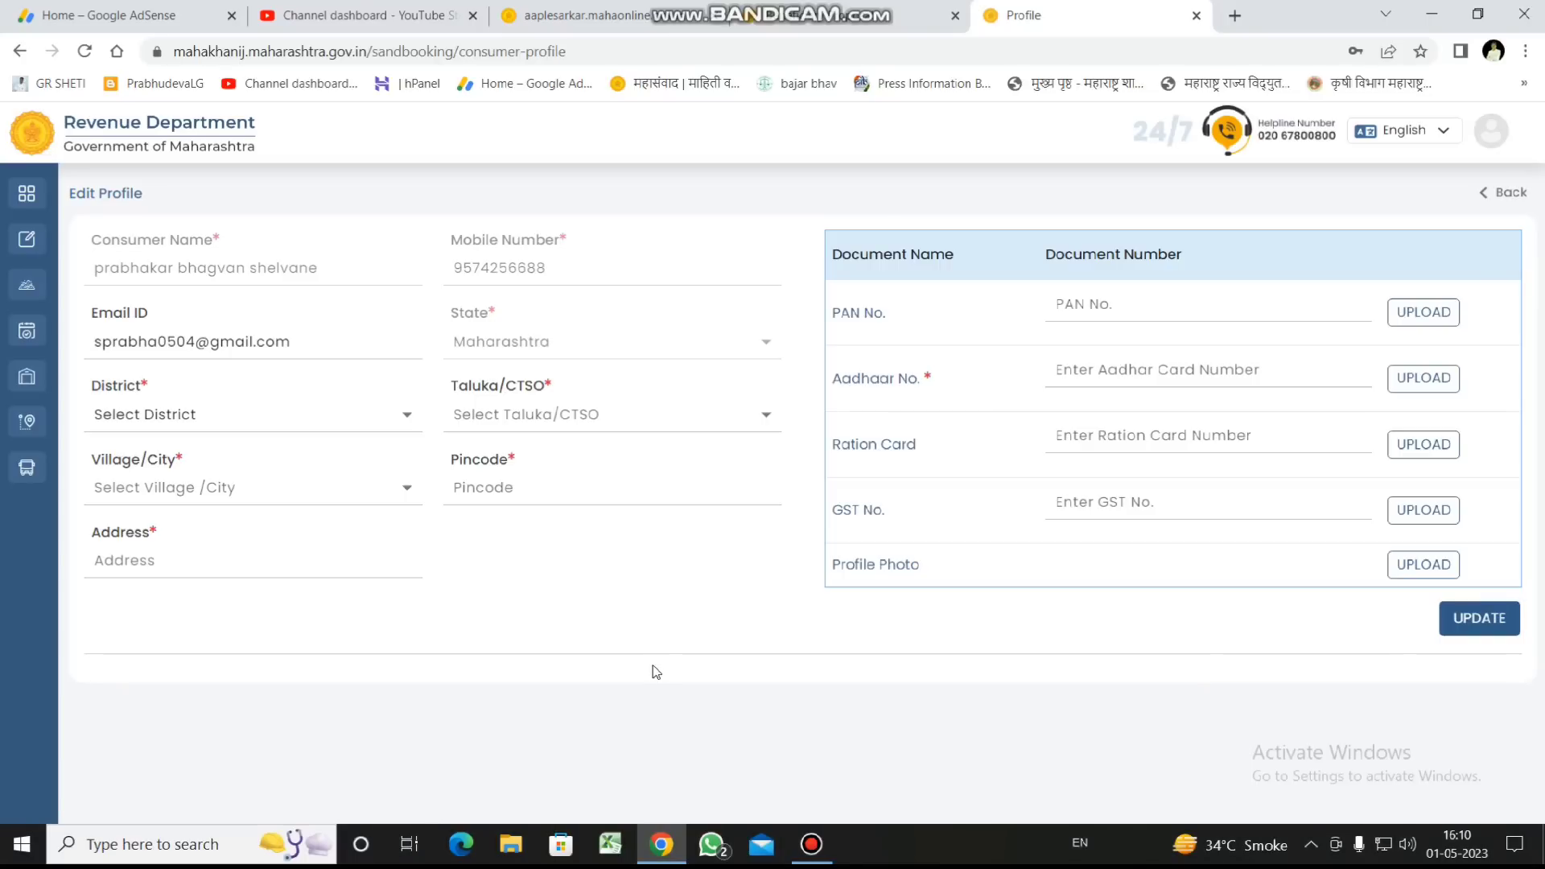
drag(922, 378, 837, 394)
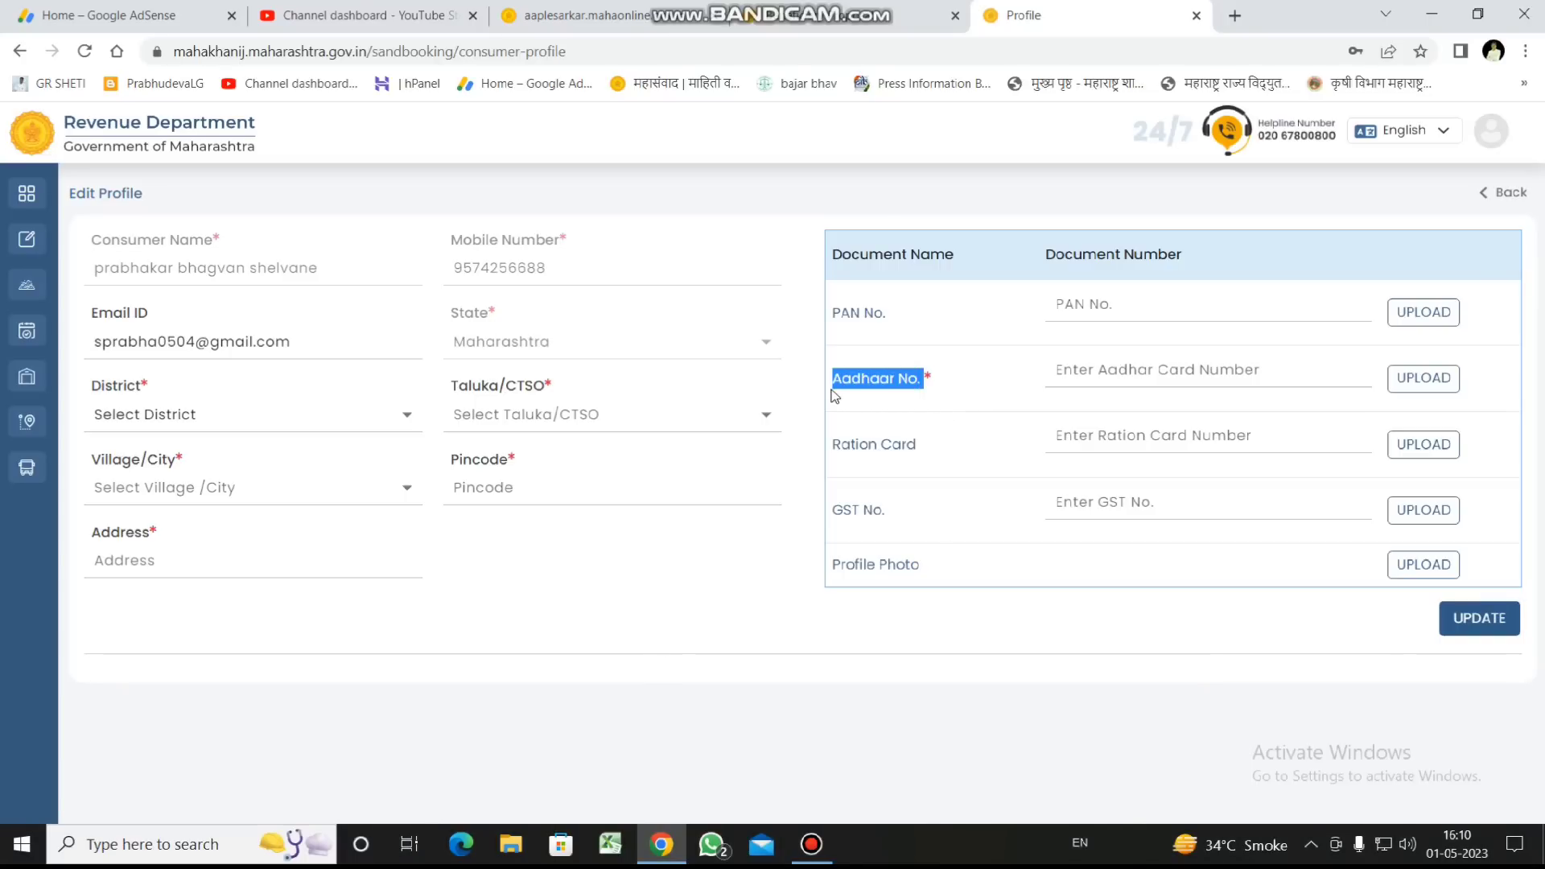
click(359, 601)
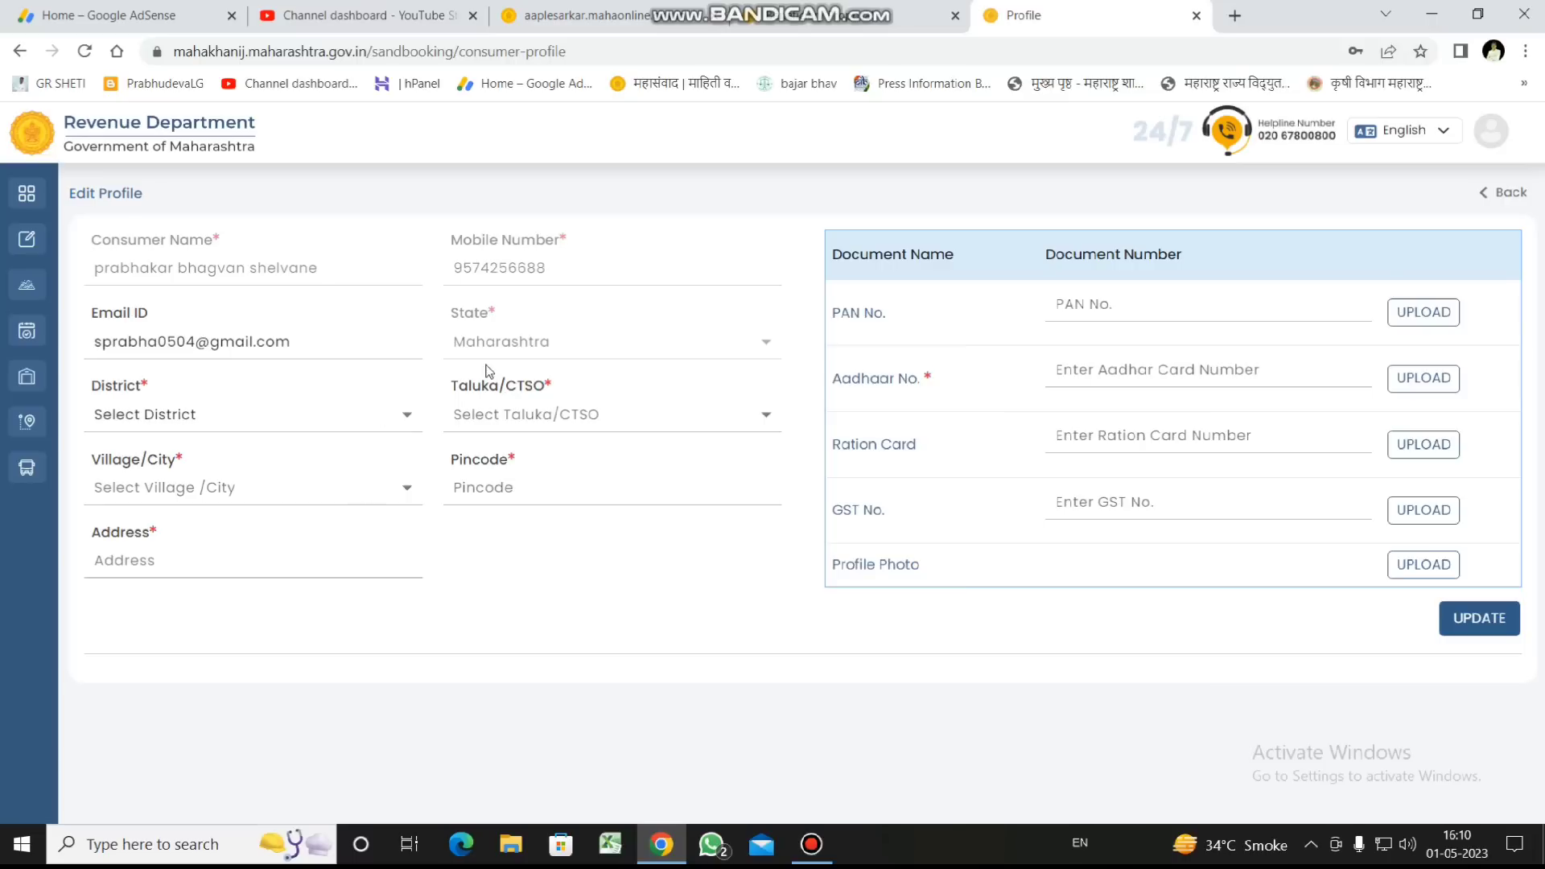
Set District to Jalna, Taluka to Badnapur and Village/City to Badnapur
click(261, 412)
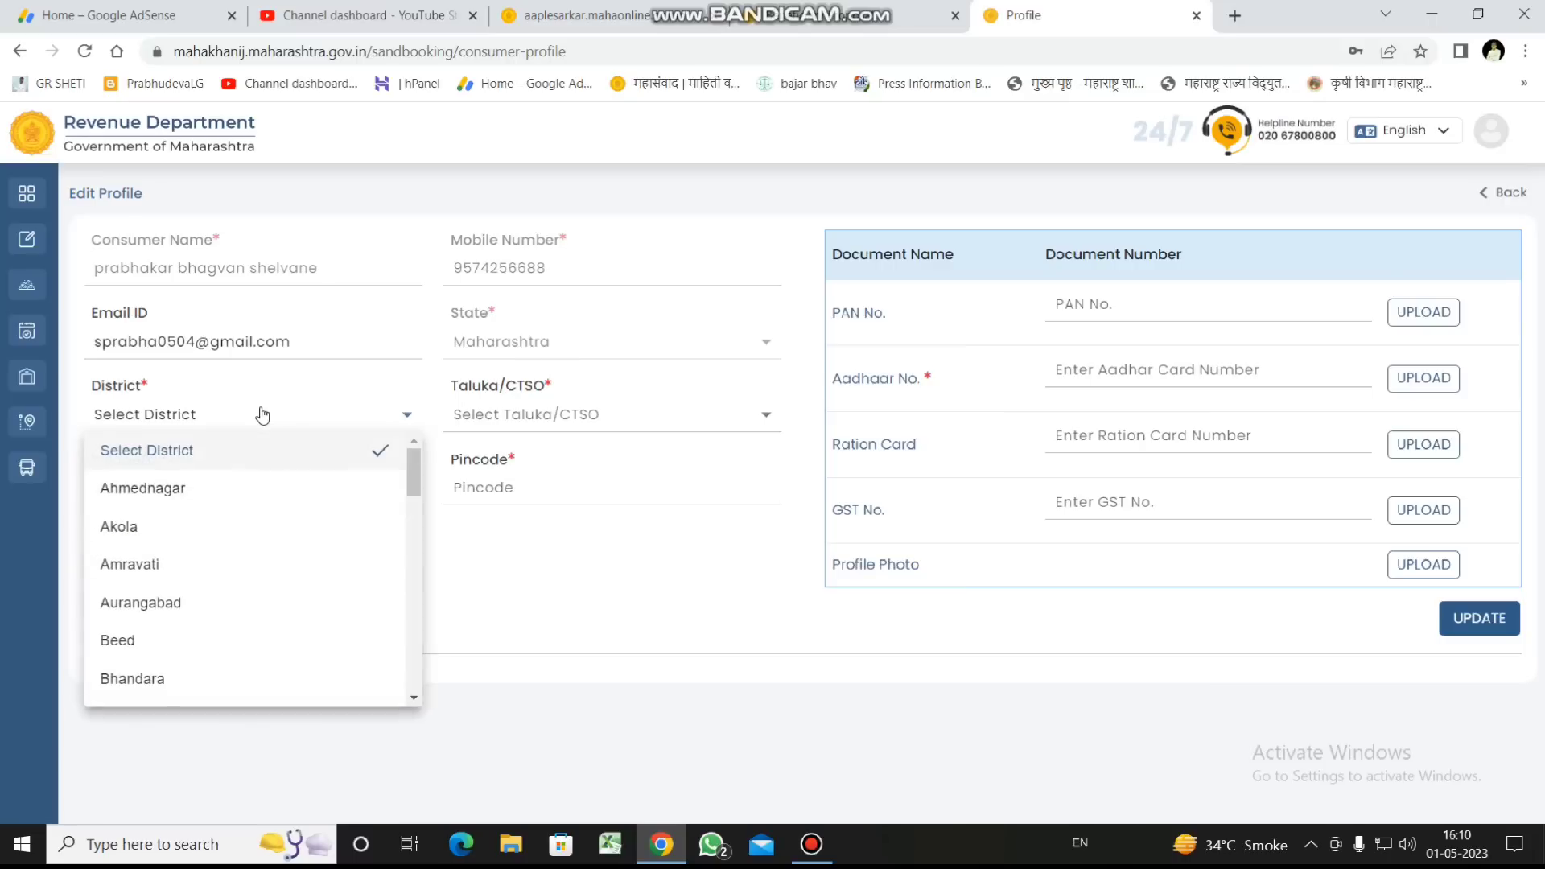
scroll(195, 581, down, 2)
scroll(195, 581, down, 3)
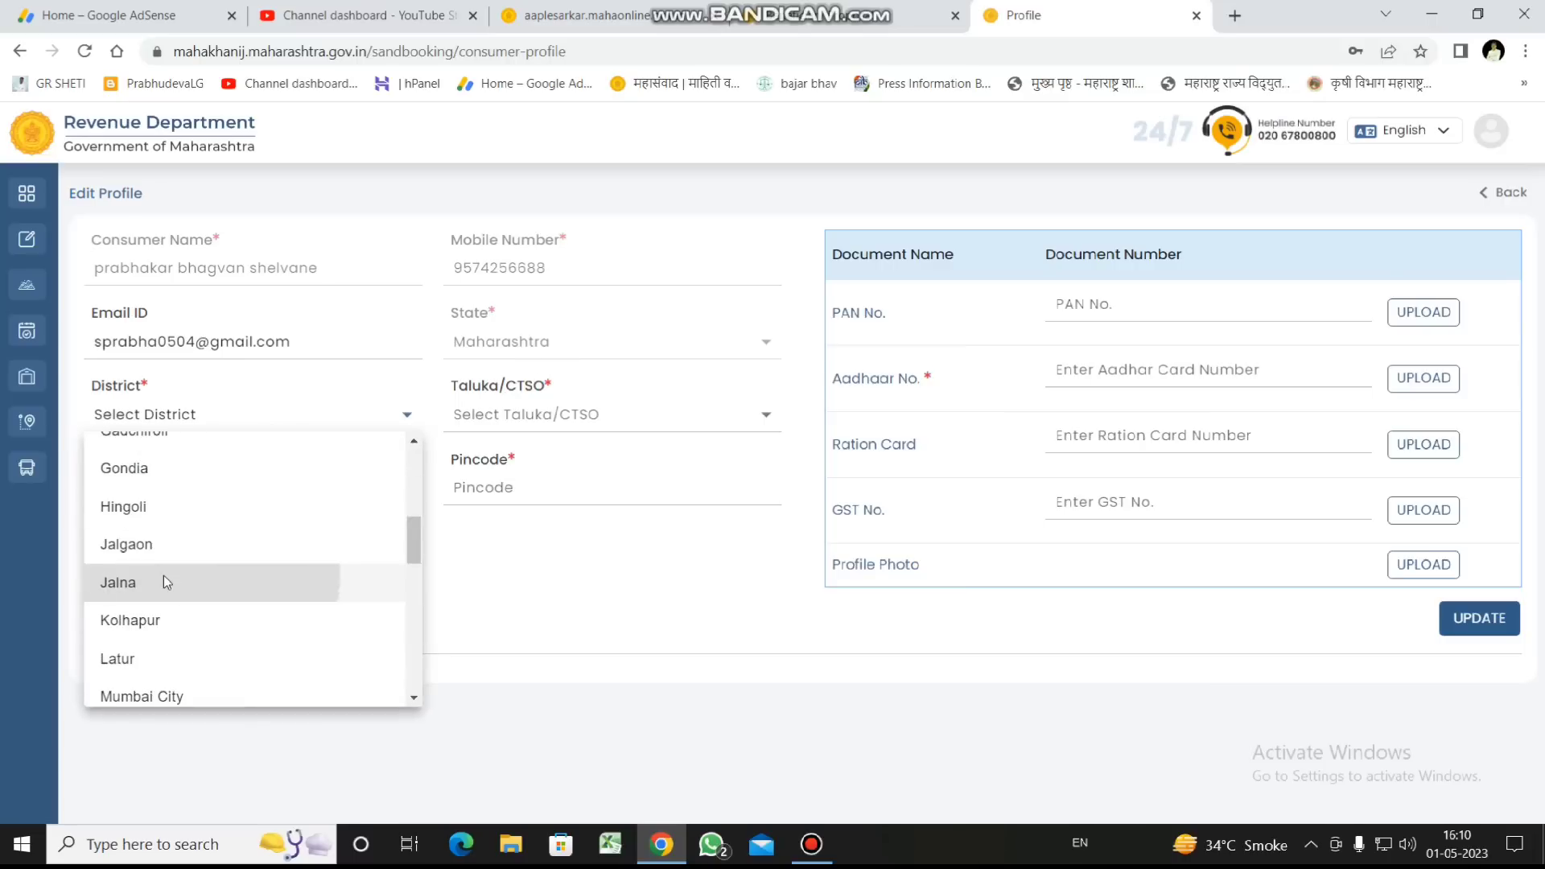
click(163, 578)
click(519, 415)
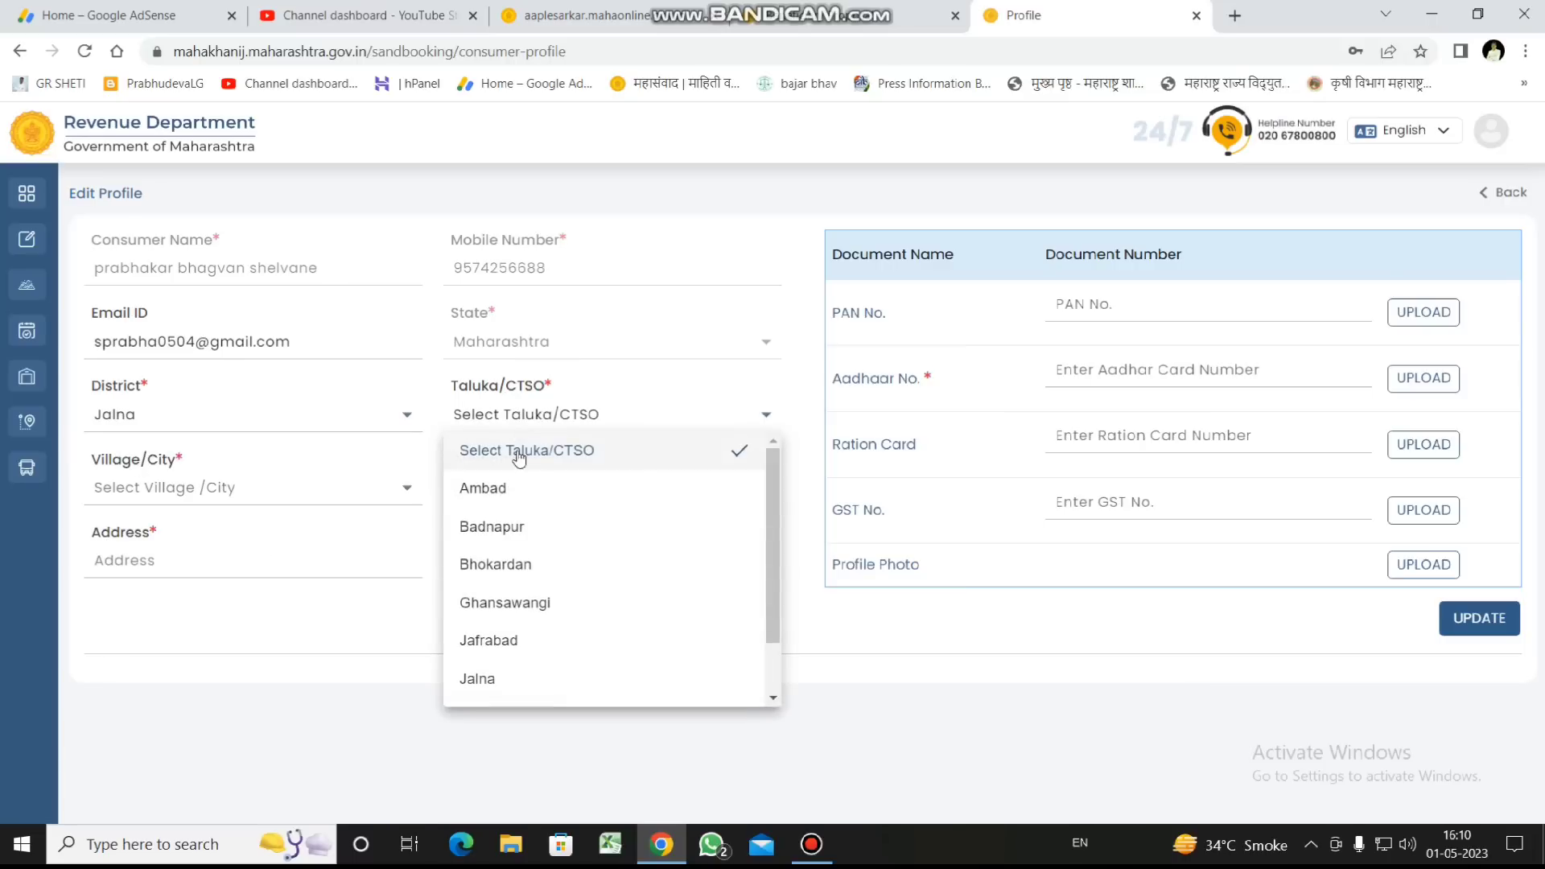
click(512, 527)
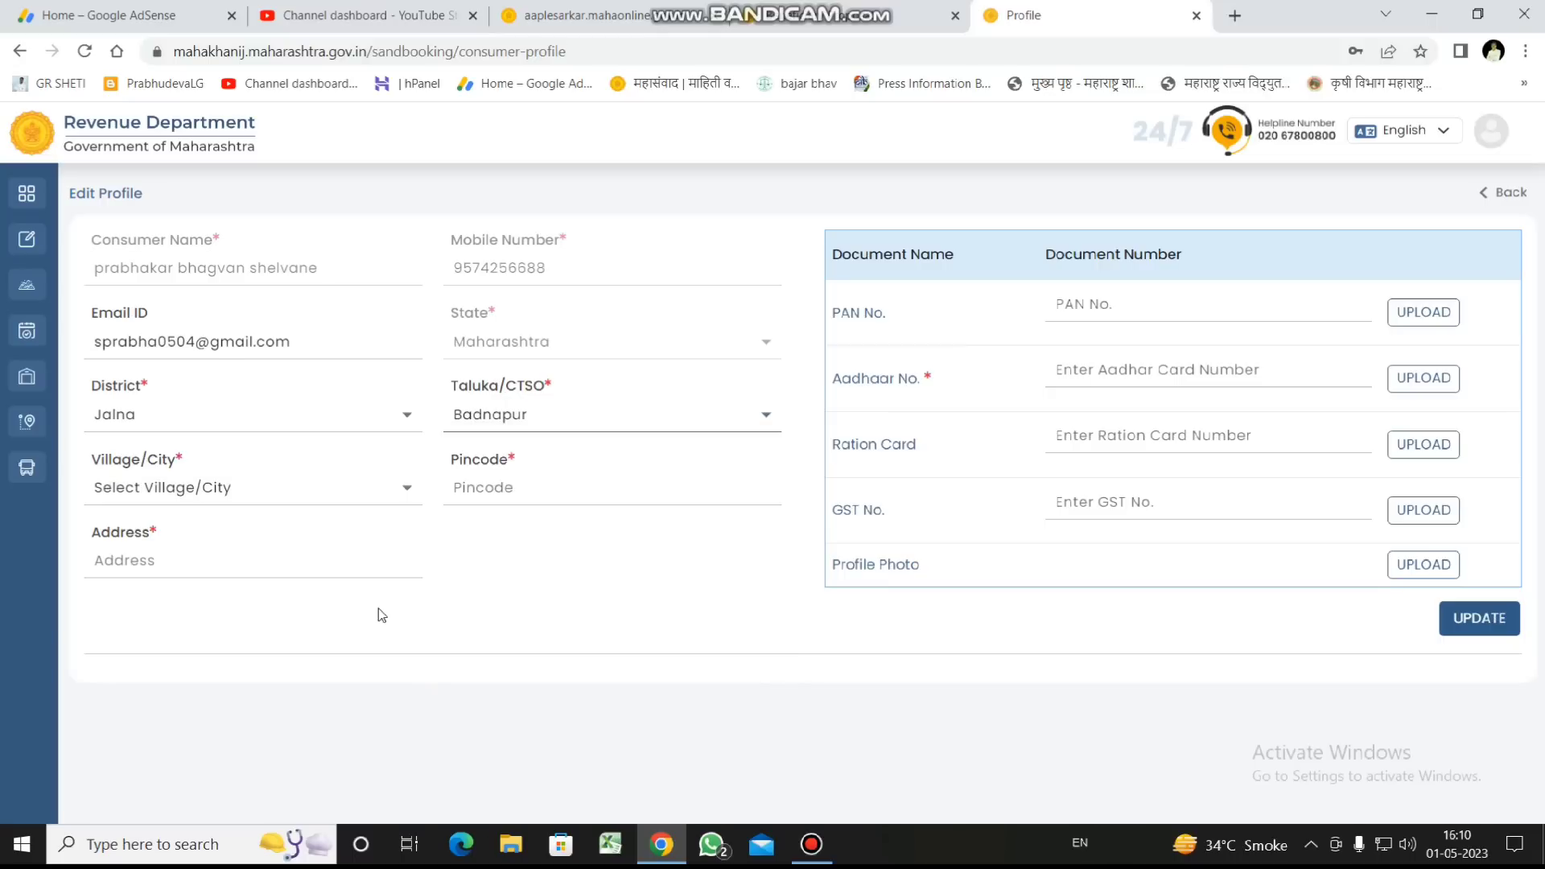
click(241, 492)
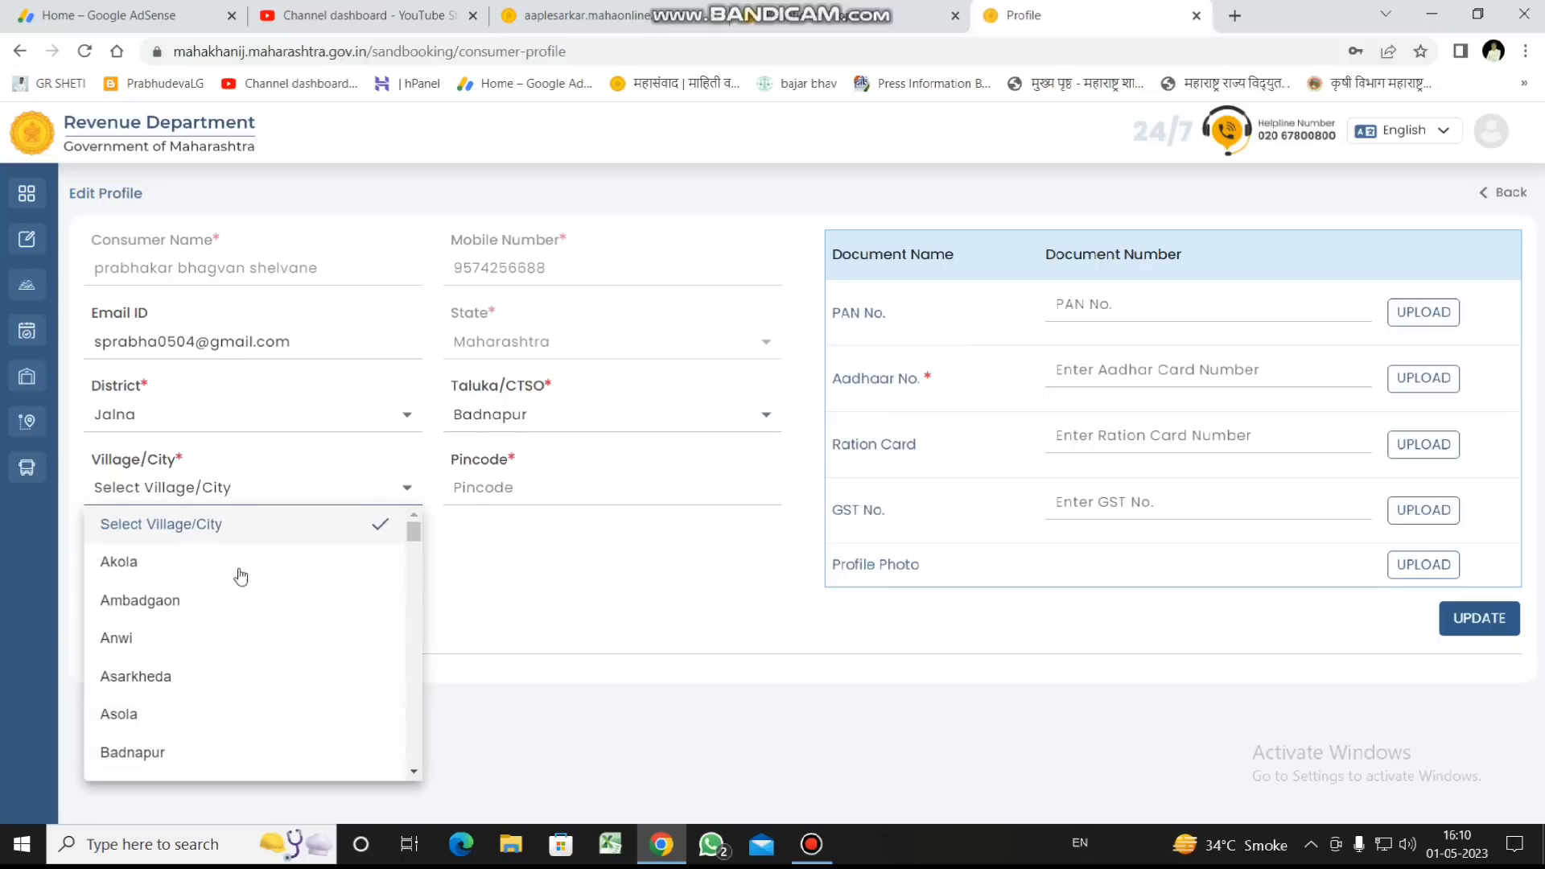
click(208, 747)
Begin filling in the pincode and the Aadhaar card number
click(576, 487)
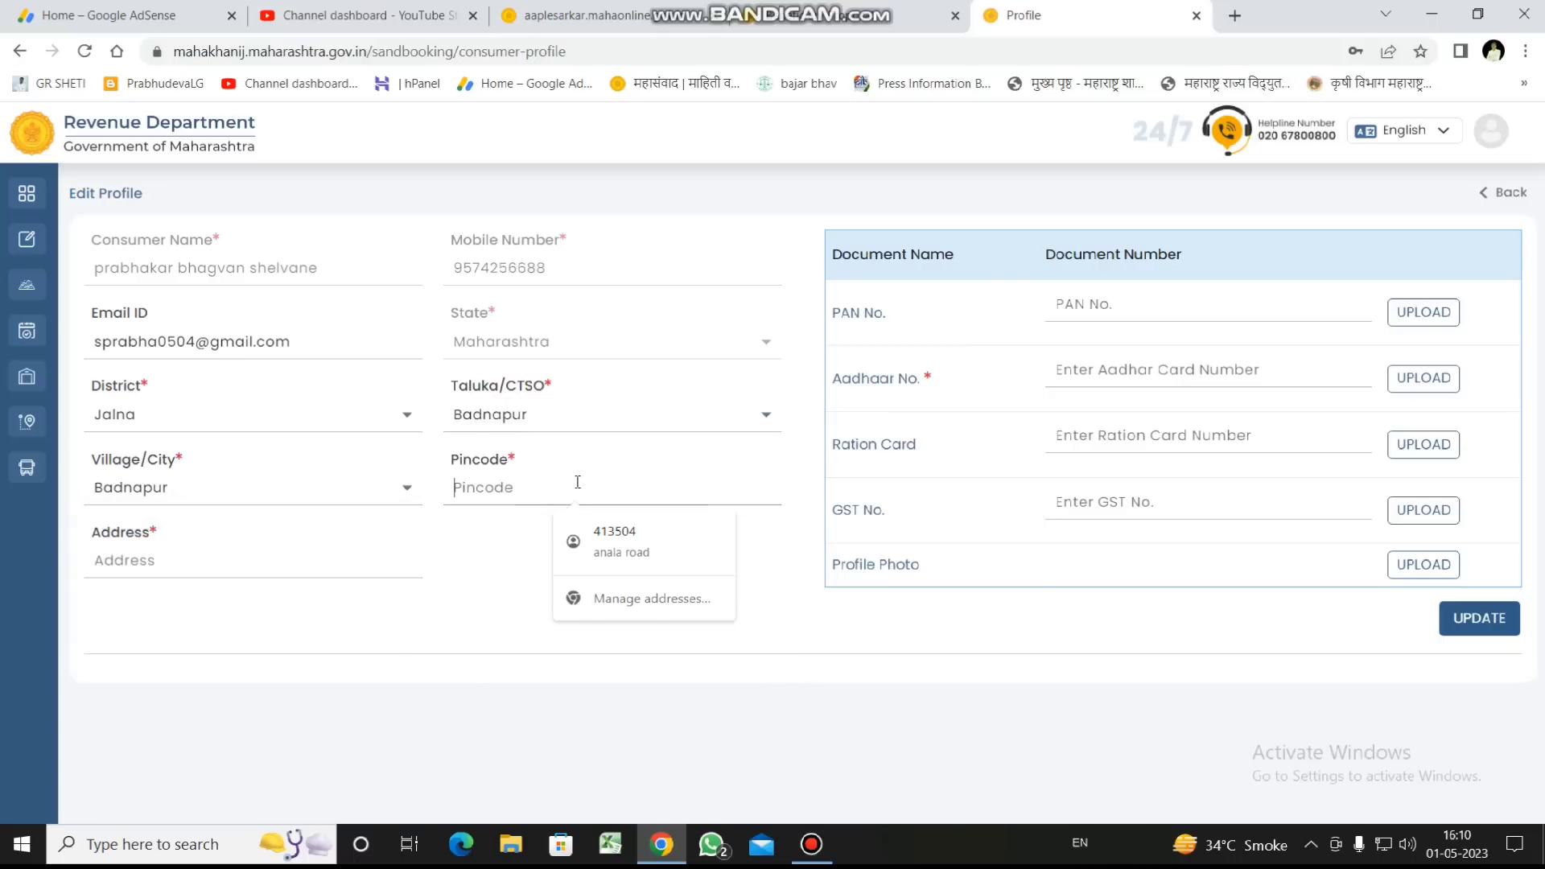
click(519, 600)
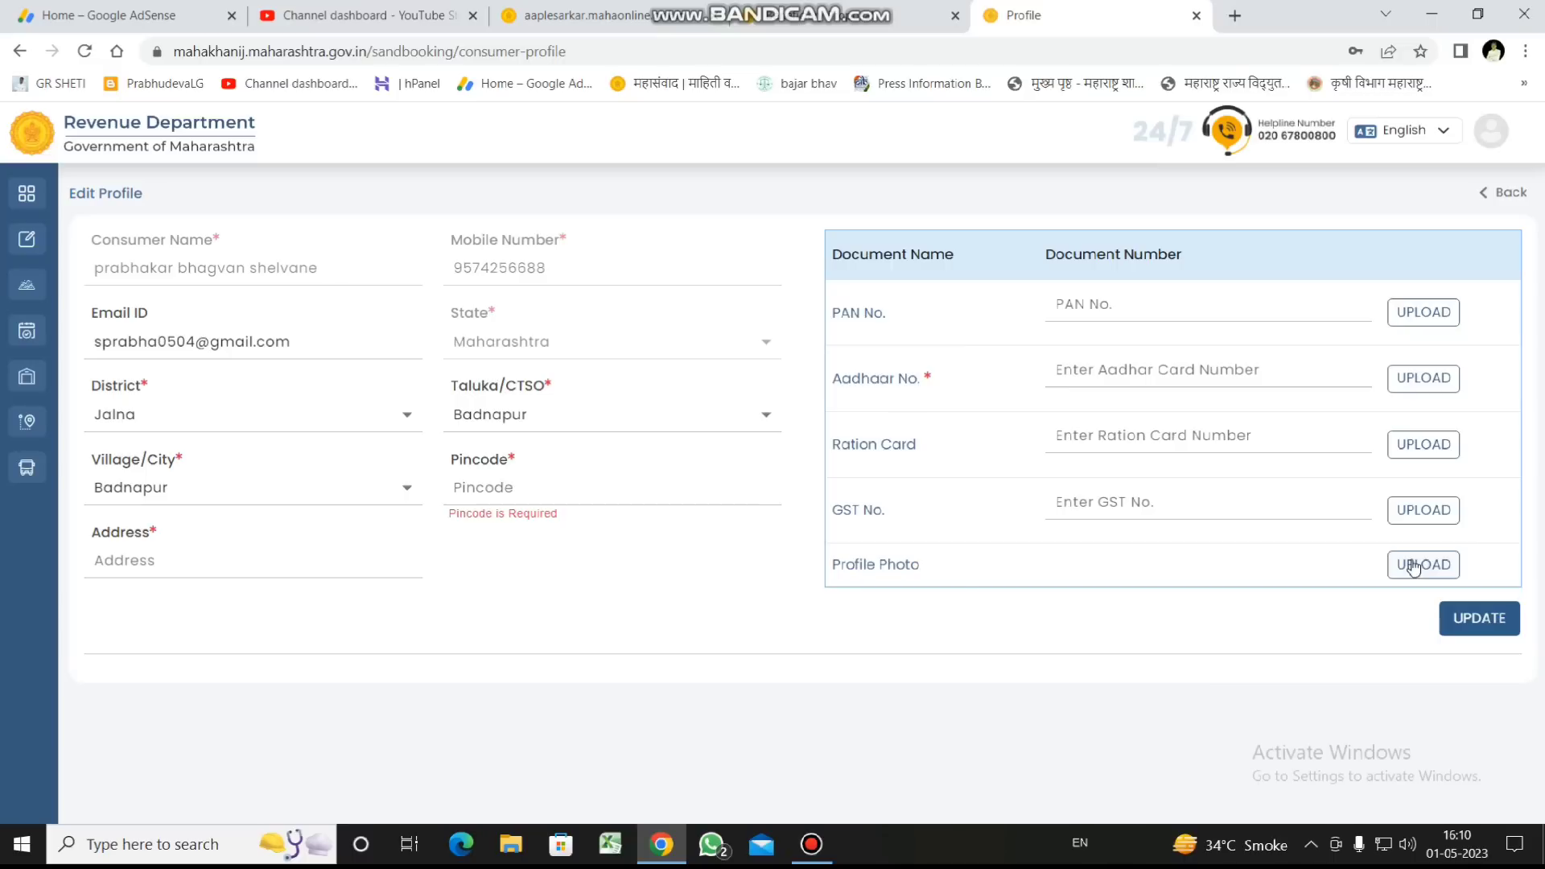
click(1095, 380)
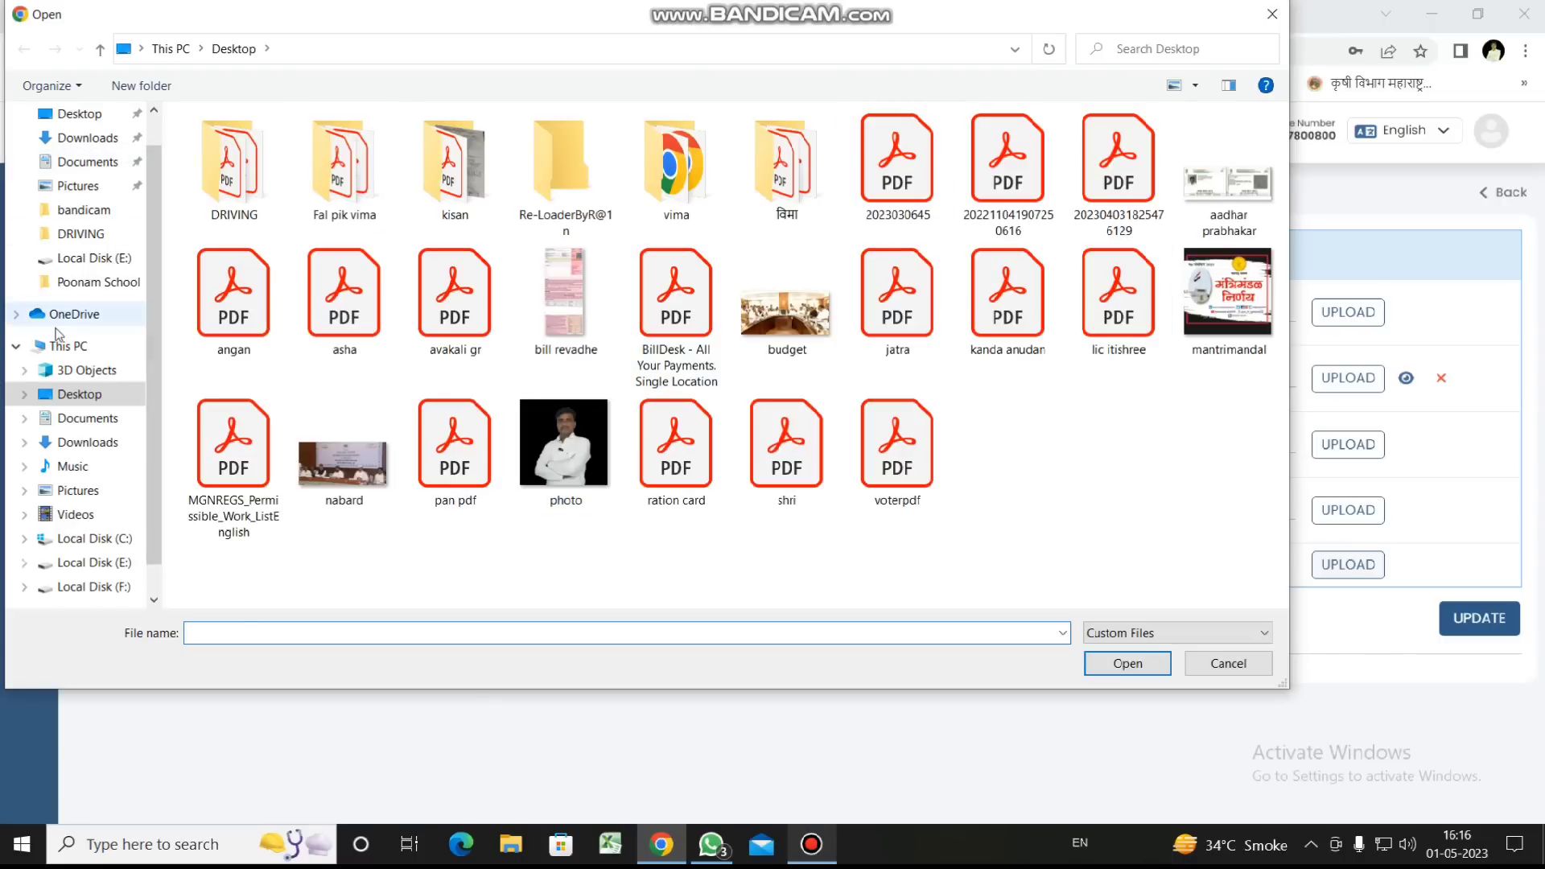
Attach the 'photo' file as the profile photo and save the profile with UPDATE
click(523, 441)
click(1130, 664)
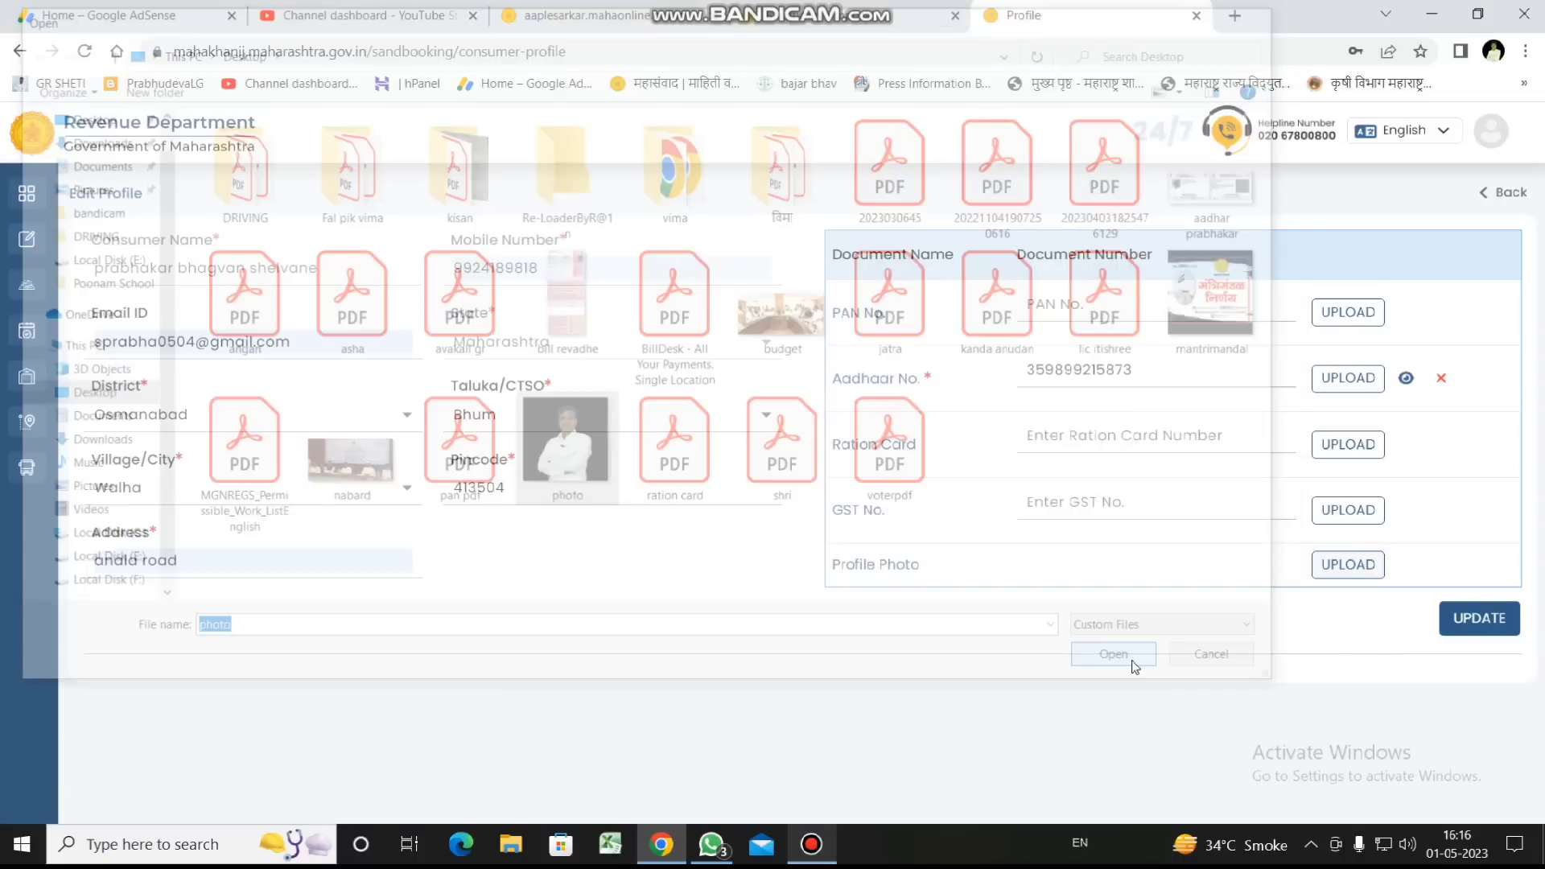
click(1481, 620)
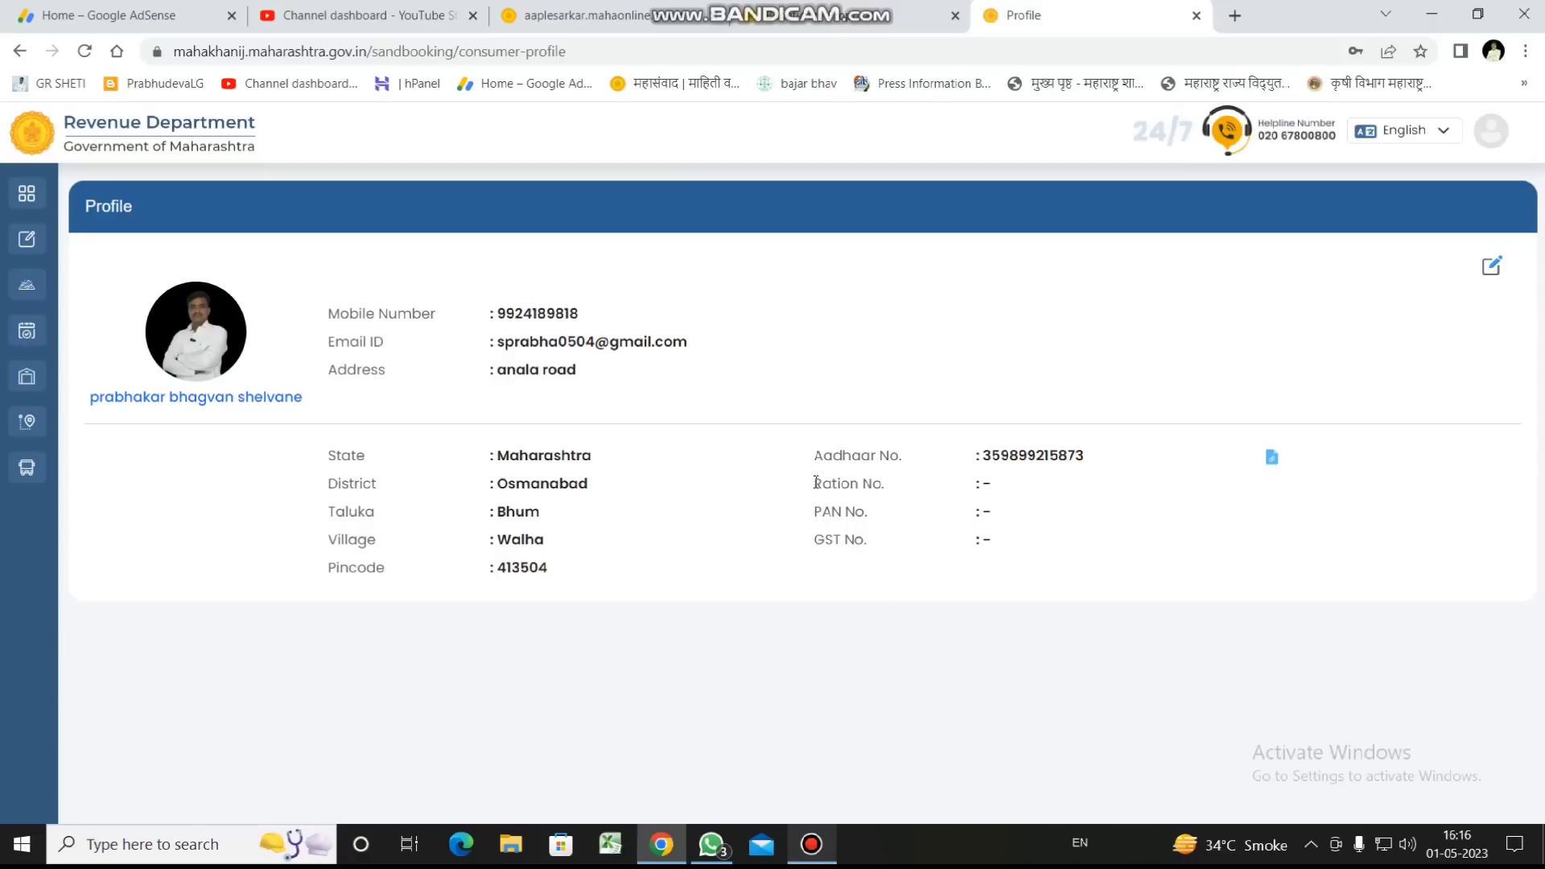
Point out the empty Ration No. entry, then go to the sand booking page
drag(831, 483, 1062, 496)
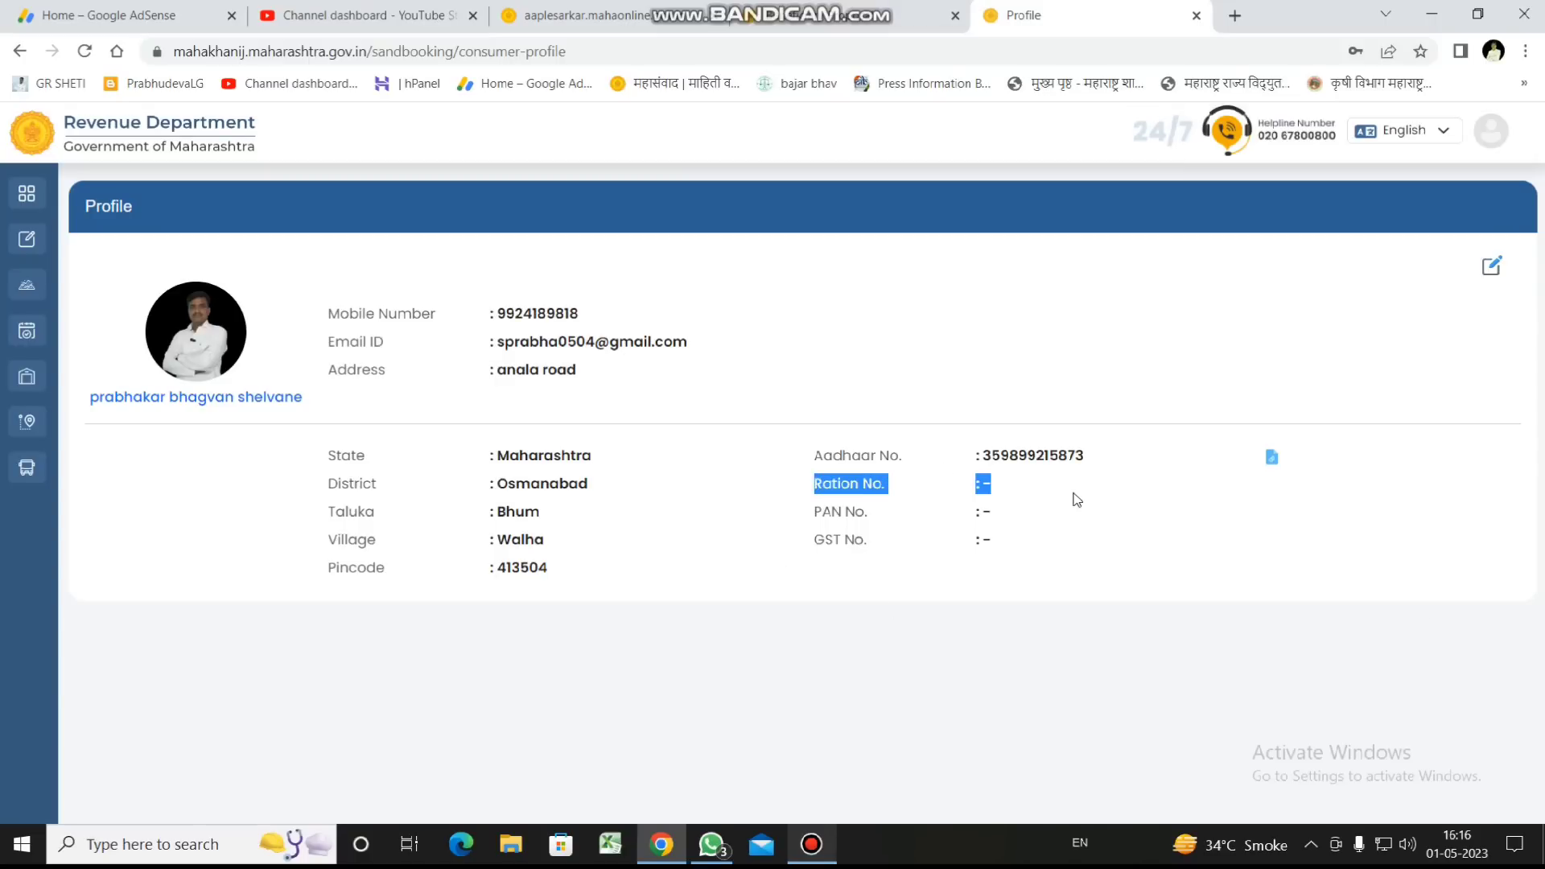
click(1092, 492)
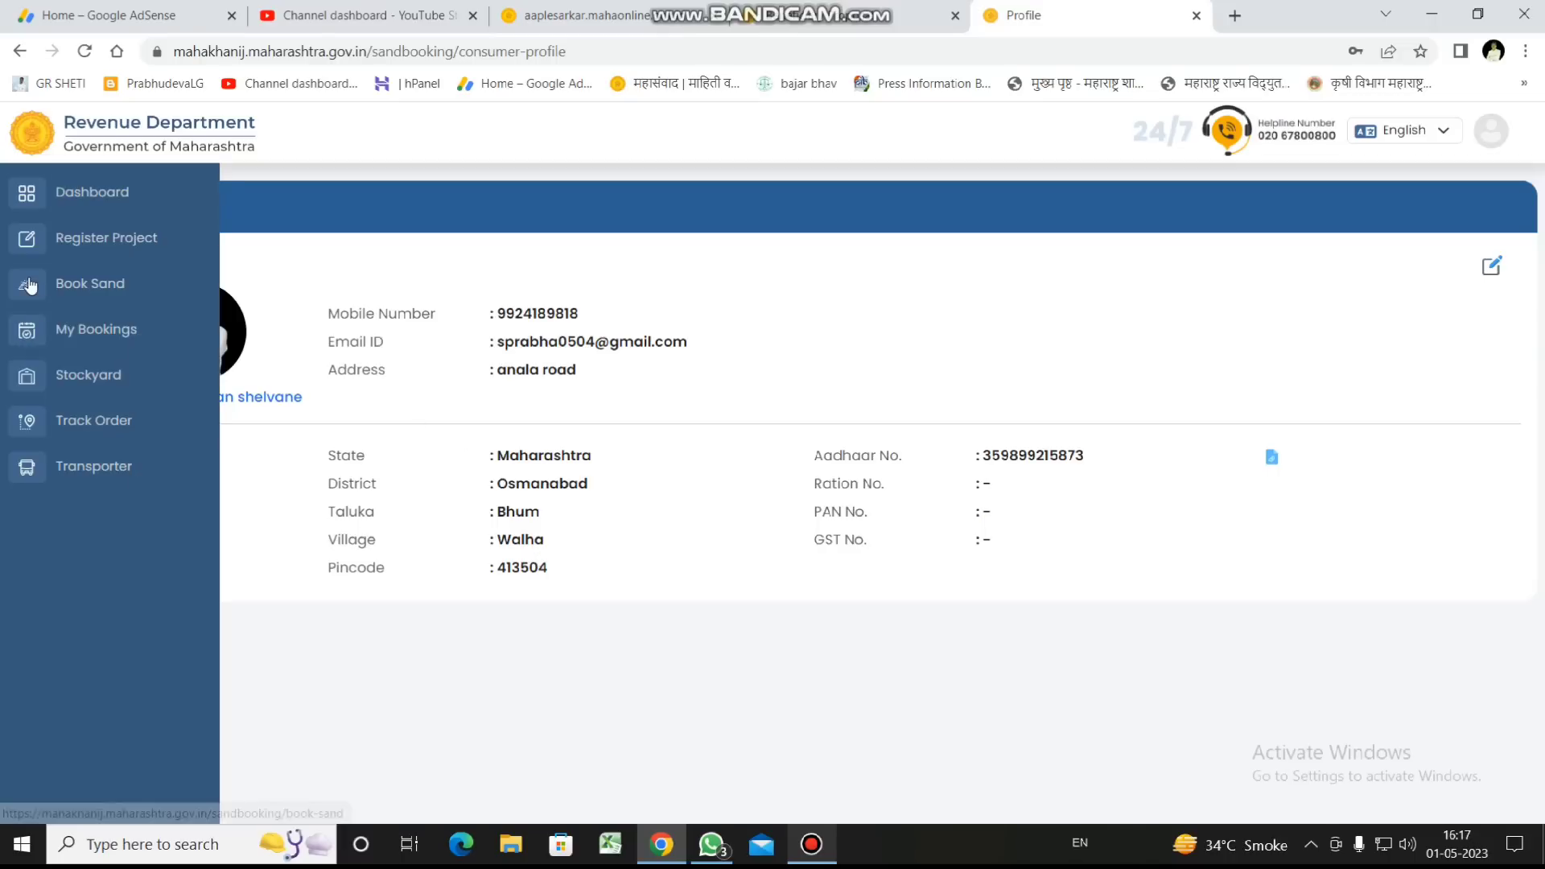
click(67, 291)
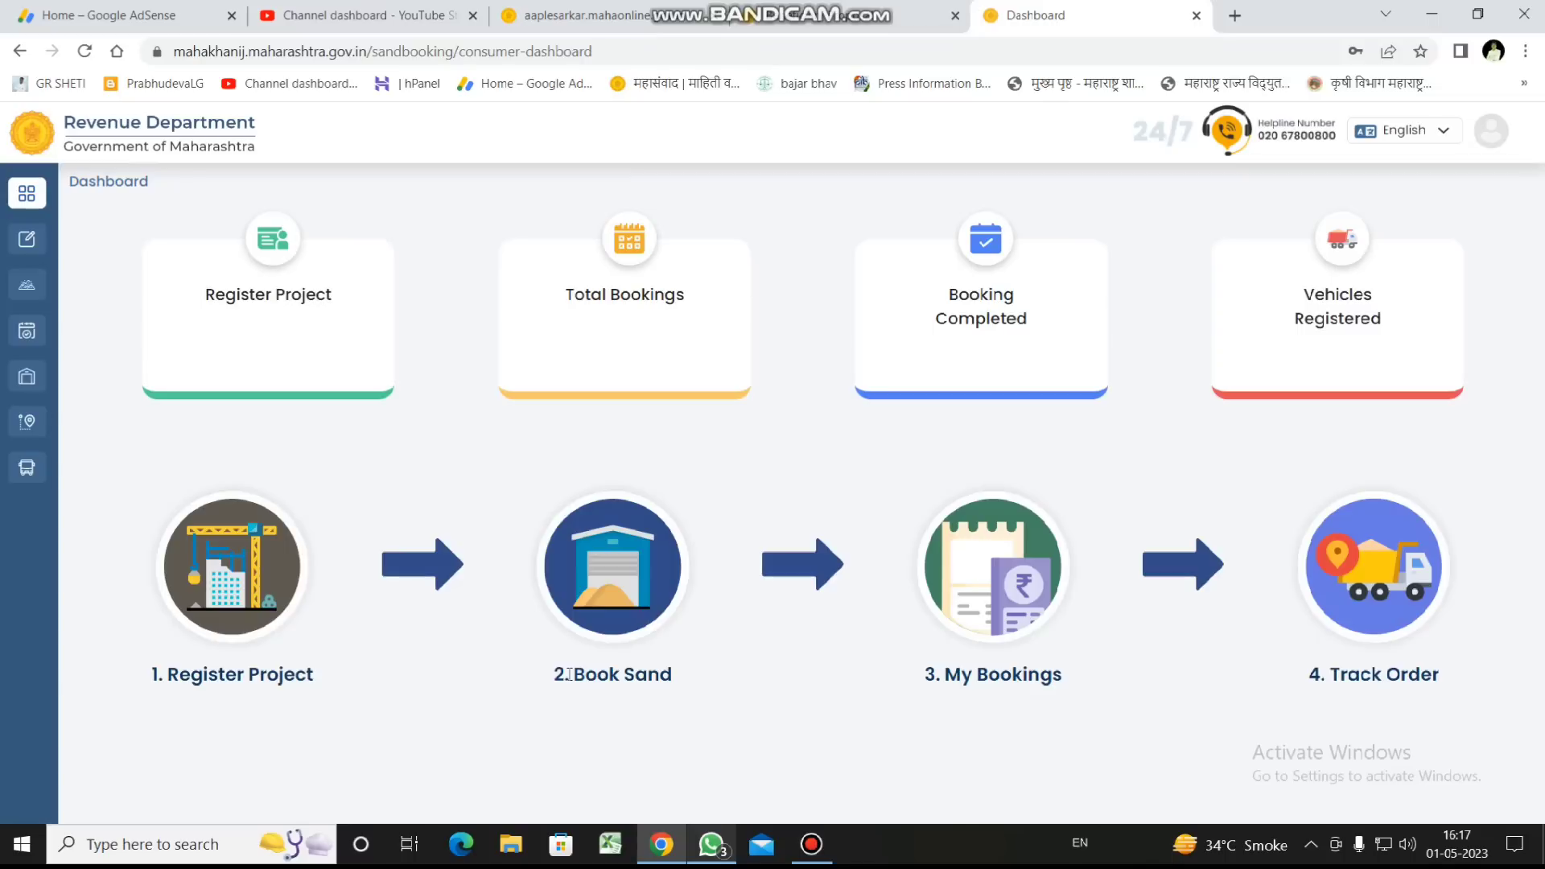
Open the Register Project page from the left sidebar
click(232, 596)
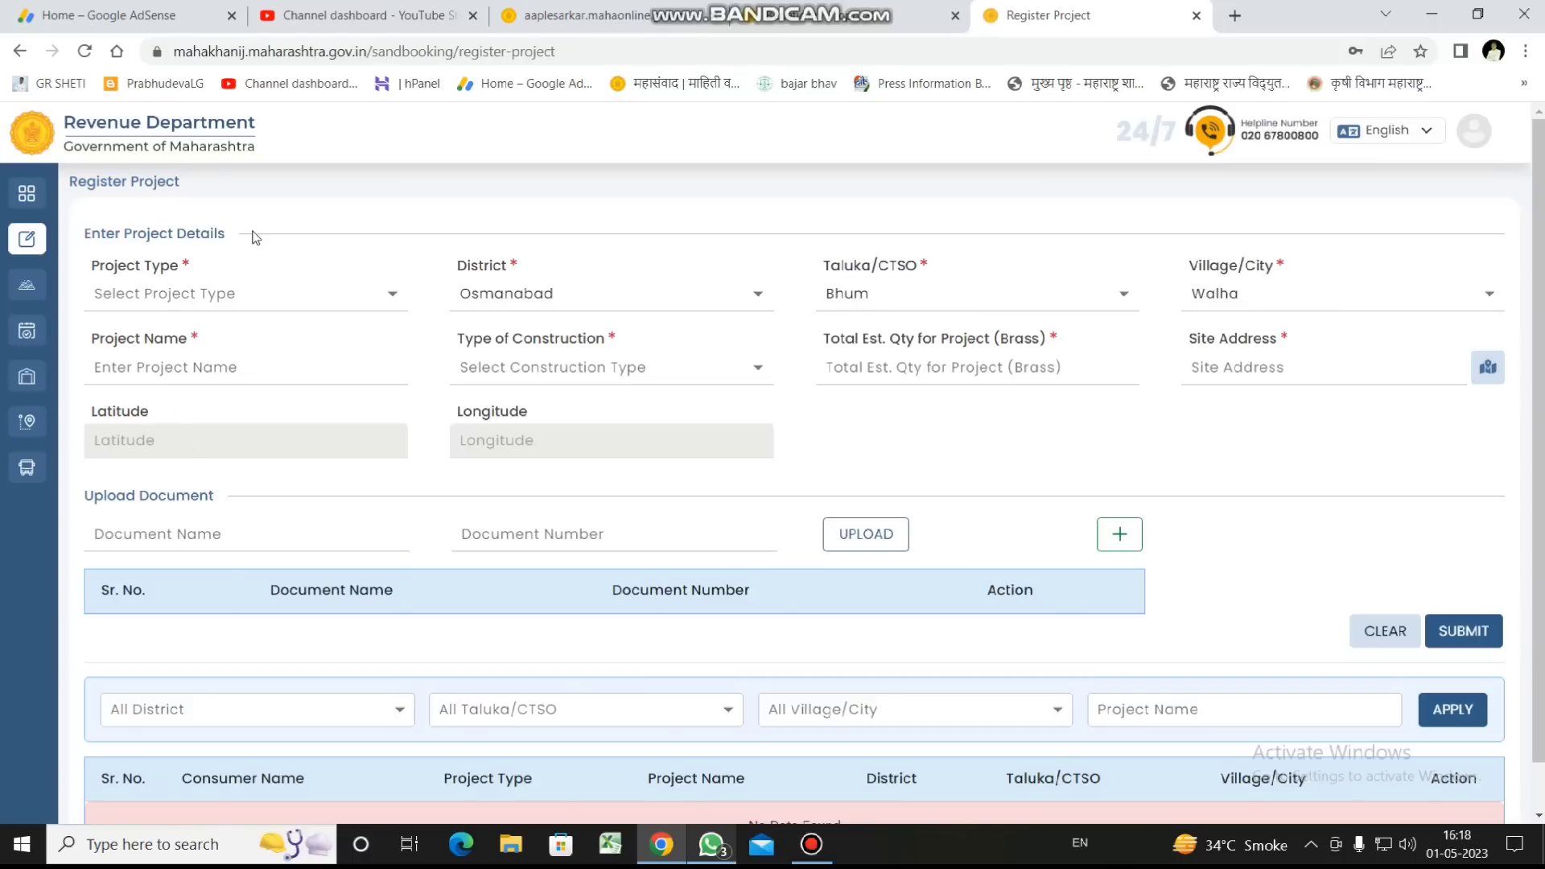
Register a Self Consumption project 'own house', construction type Building, estimated quantity 10 brass
click(295, 304)
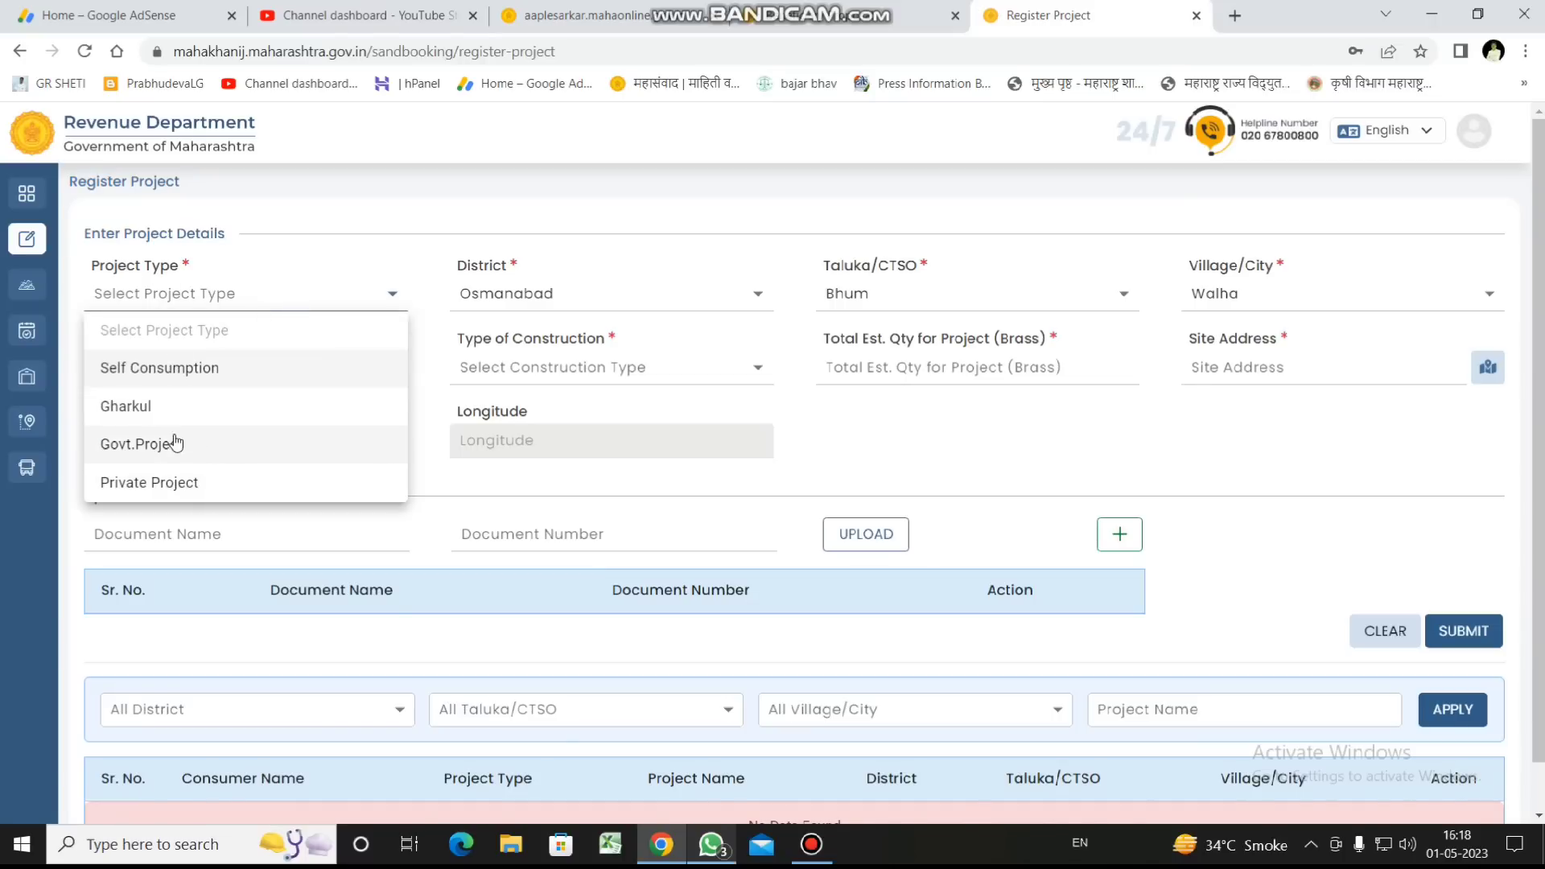
click(171, 367)
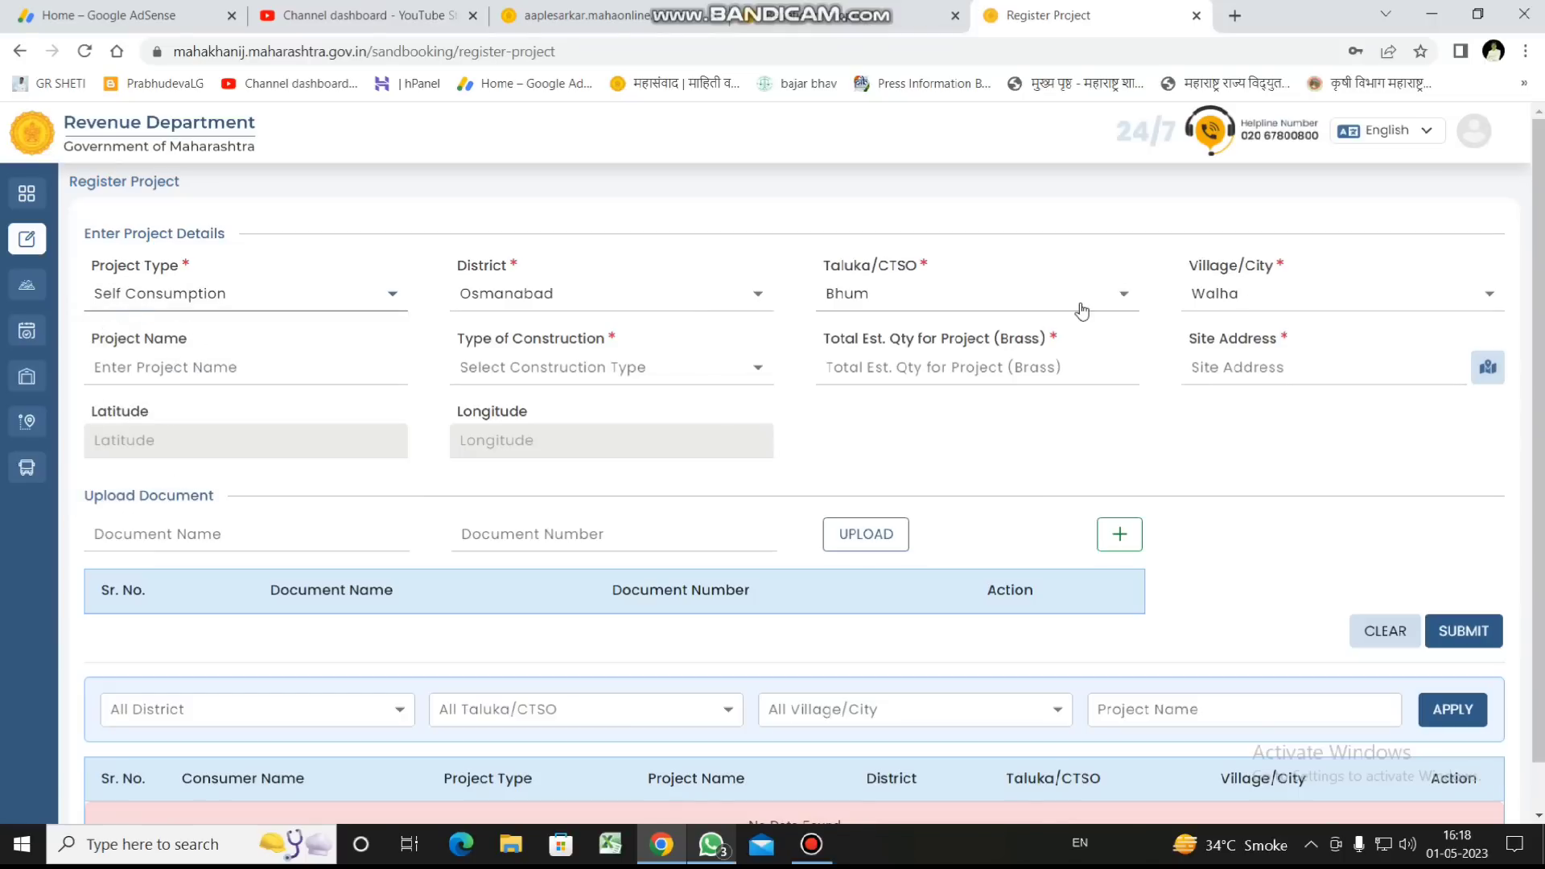
click(227, 377)
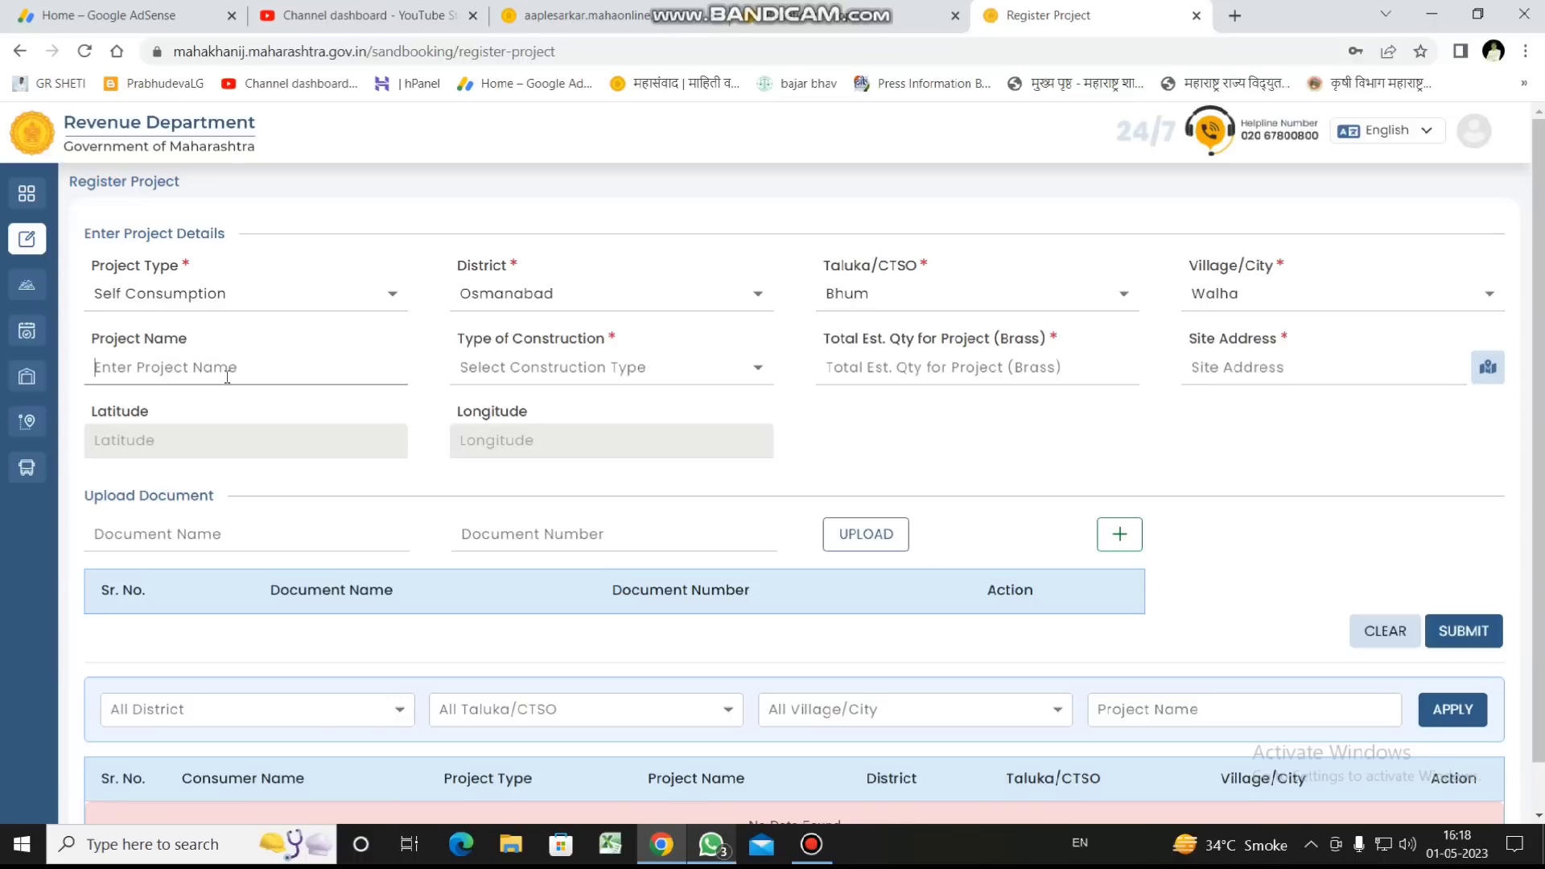
text(own house)
click(487, 372)
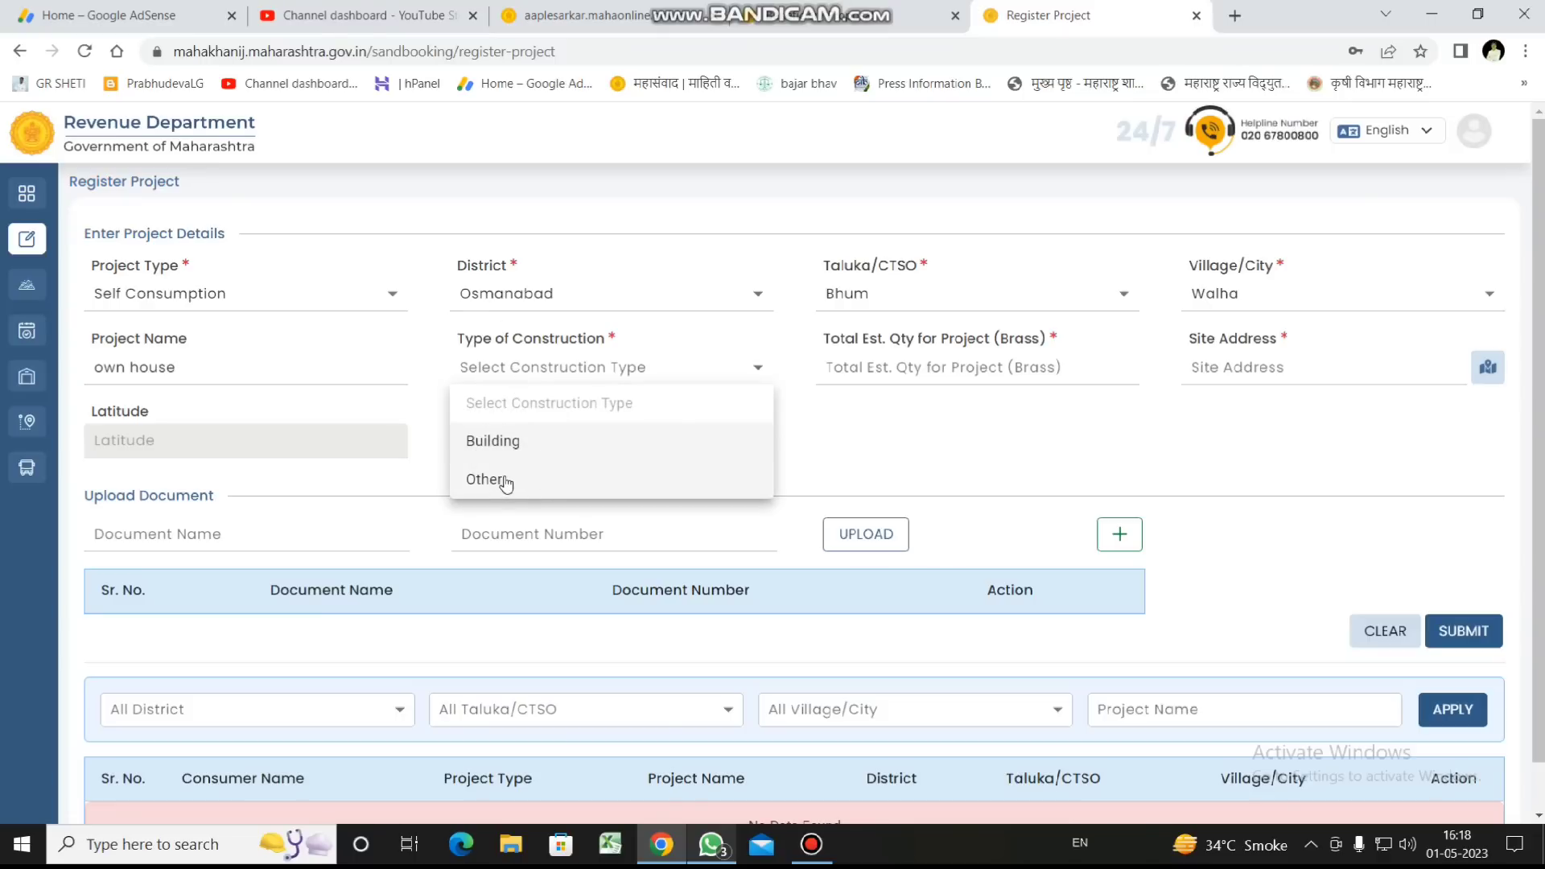
click(523, 449)
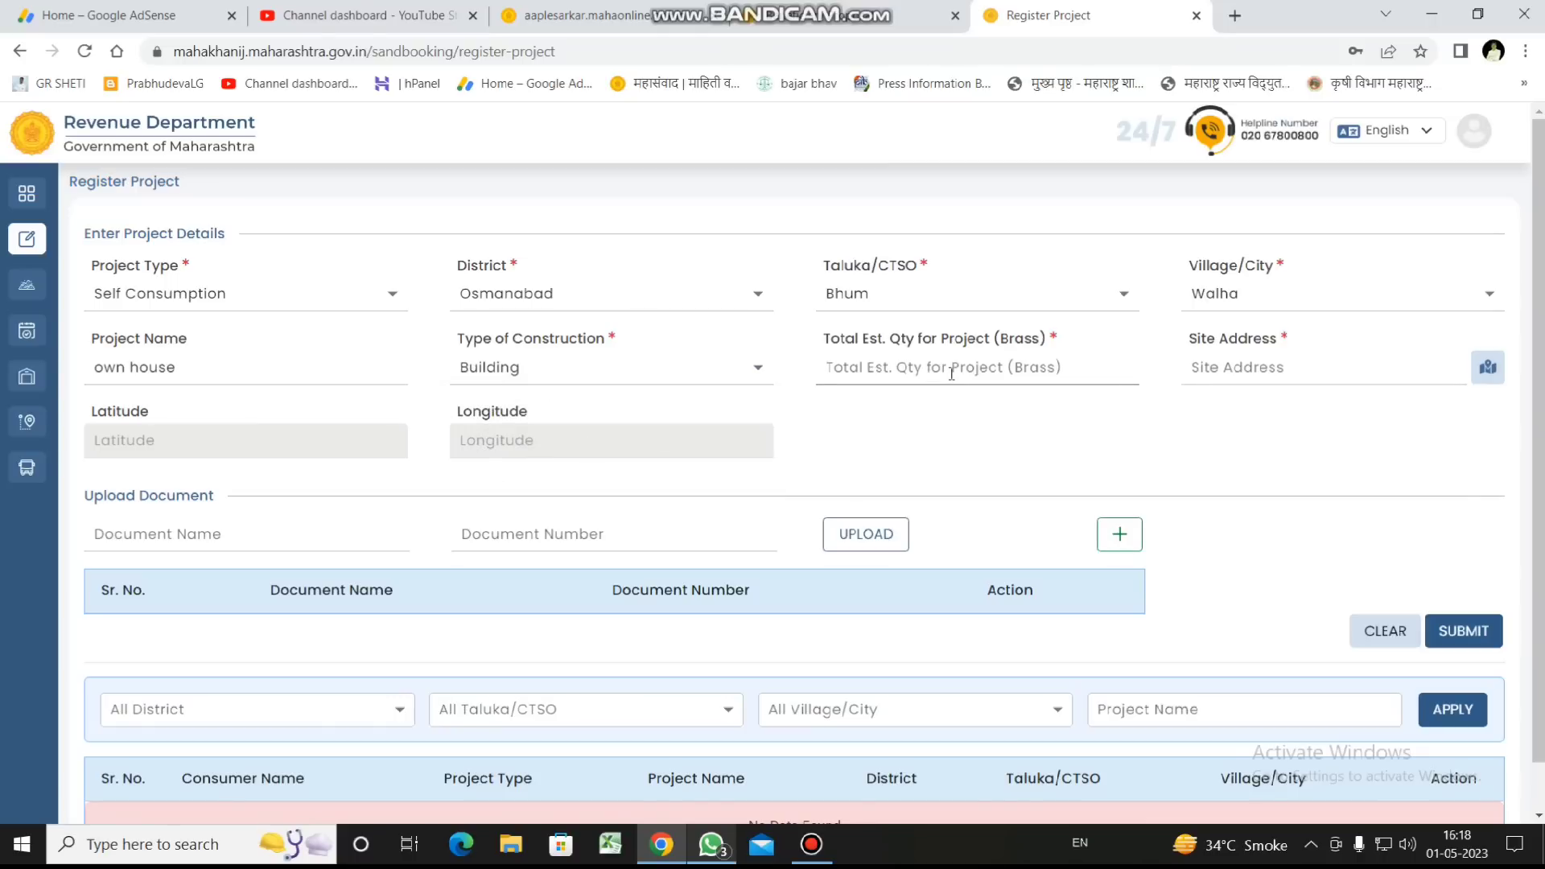
text(10)
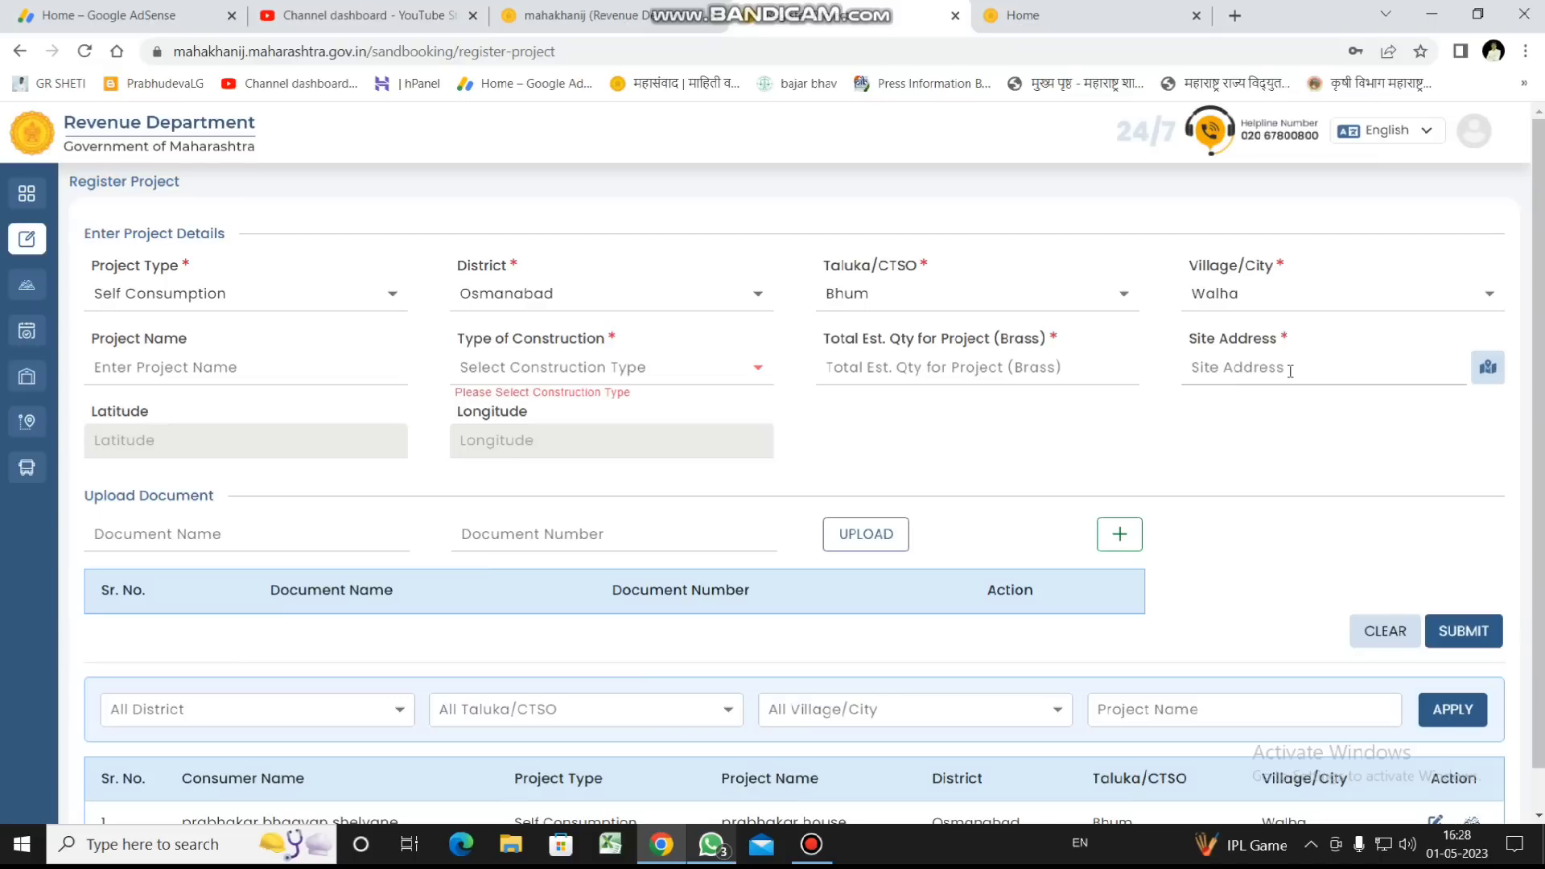
Change the site address from Ravangaon to Sadawaghapur and show it on the map
click(1289, 371)
text(ravangaon)
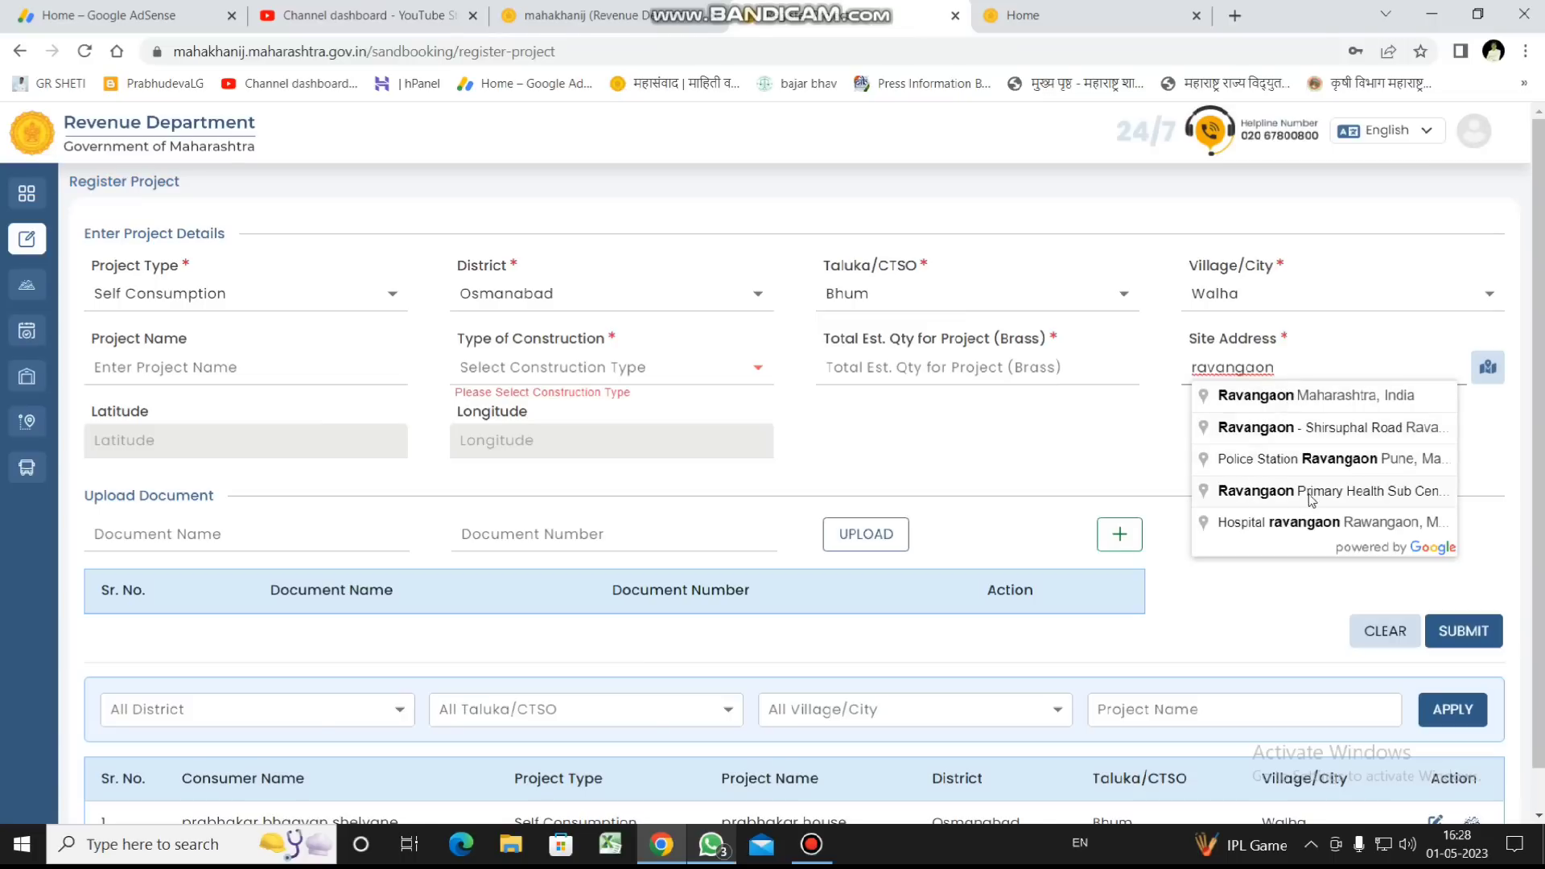
click(1306, 400)
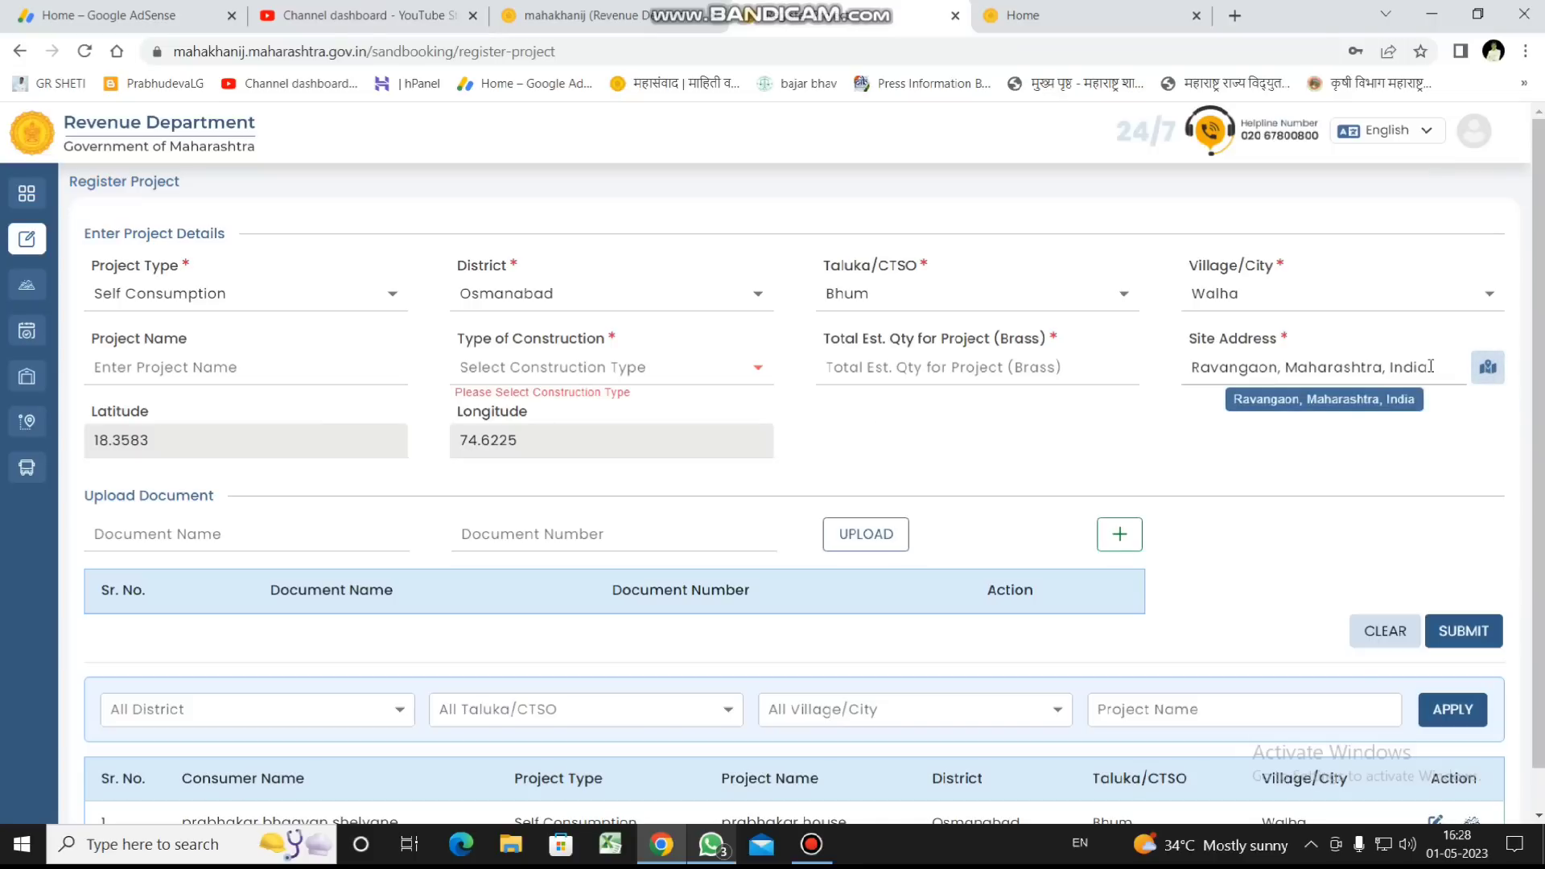
key(shift+Left)
key(shift+Left)
key(shift+Left)
key(shift+Left)
key(shift+Left)
key(shift+Left)
key(shift+Left)
key(shift+Left)
key(shift+Left)
key(shift+Left)
key(shift+Left)
key(shift+Left)
key(shift+Left)
key(shift+Left)
key(shift+Left)
key(shift+Left)
key(shift+Left)
key(shift+Left)
key(shift+Left)
key(shift+Left)
key(shift+Left)
key(shift+Left)
key(shift+Left)
key(shift+Left)
key(shift+Left)
key(shift+Left)
key(shift+Left)
key(shift+Left)
key(shift+Left)
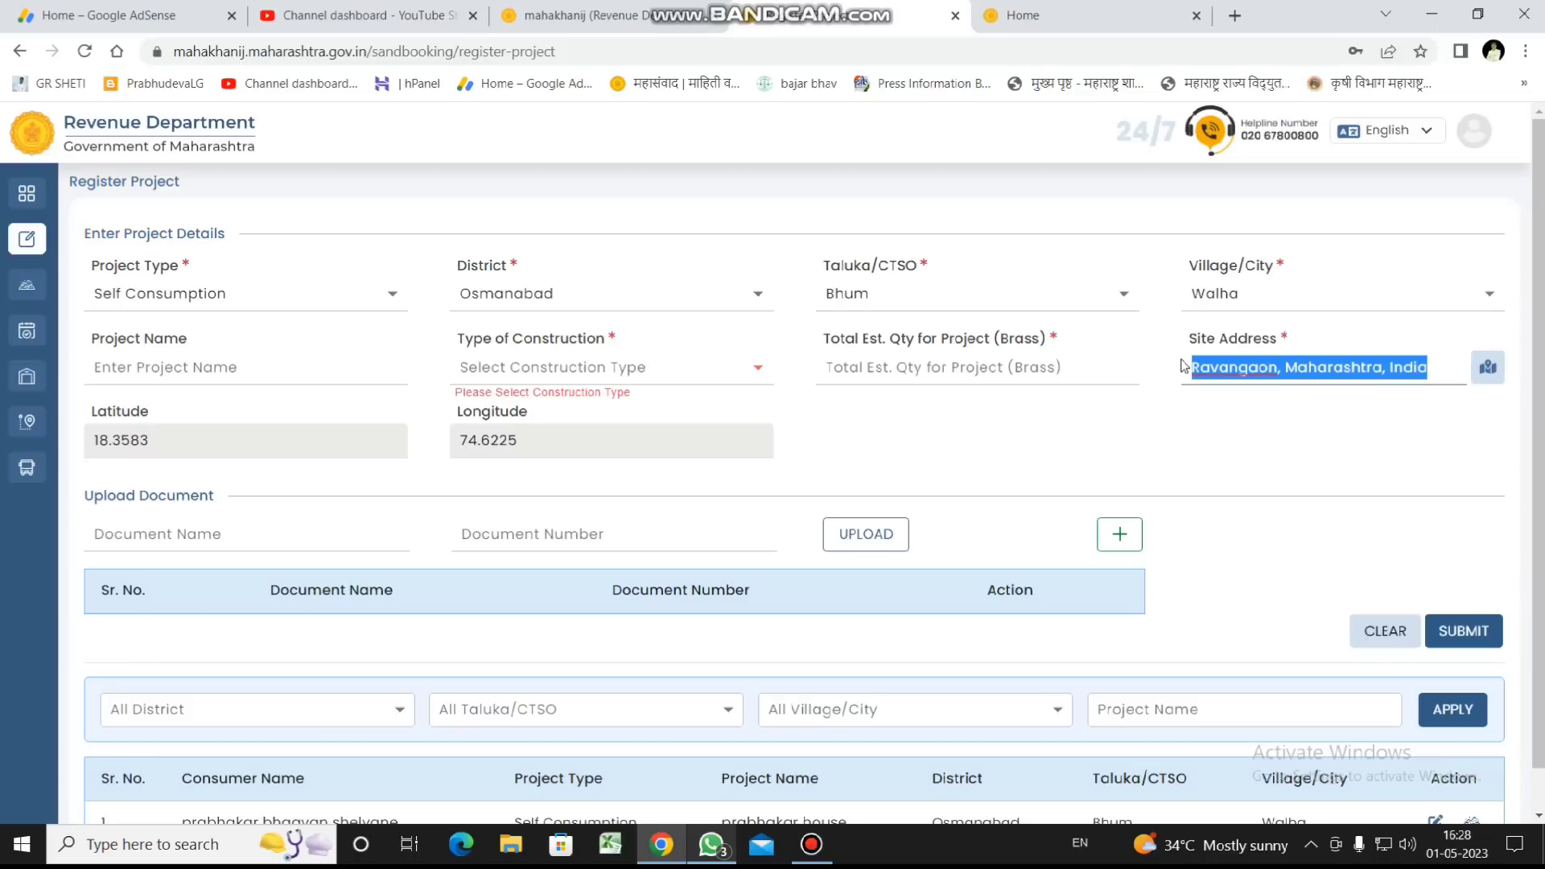
text(sada wagha)
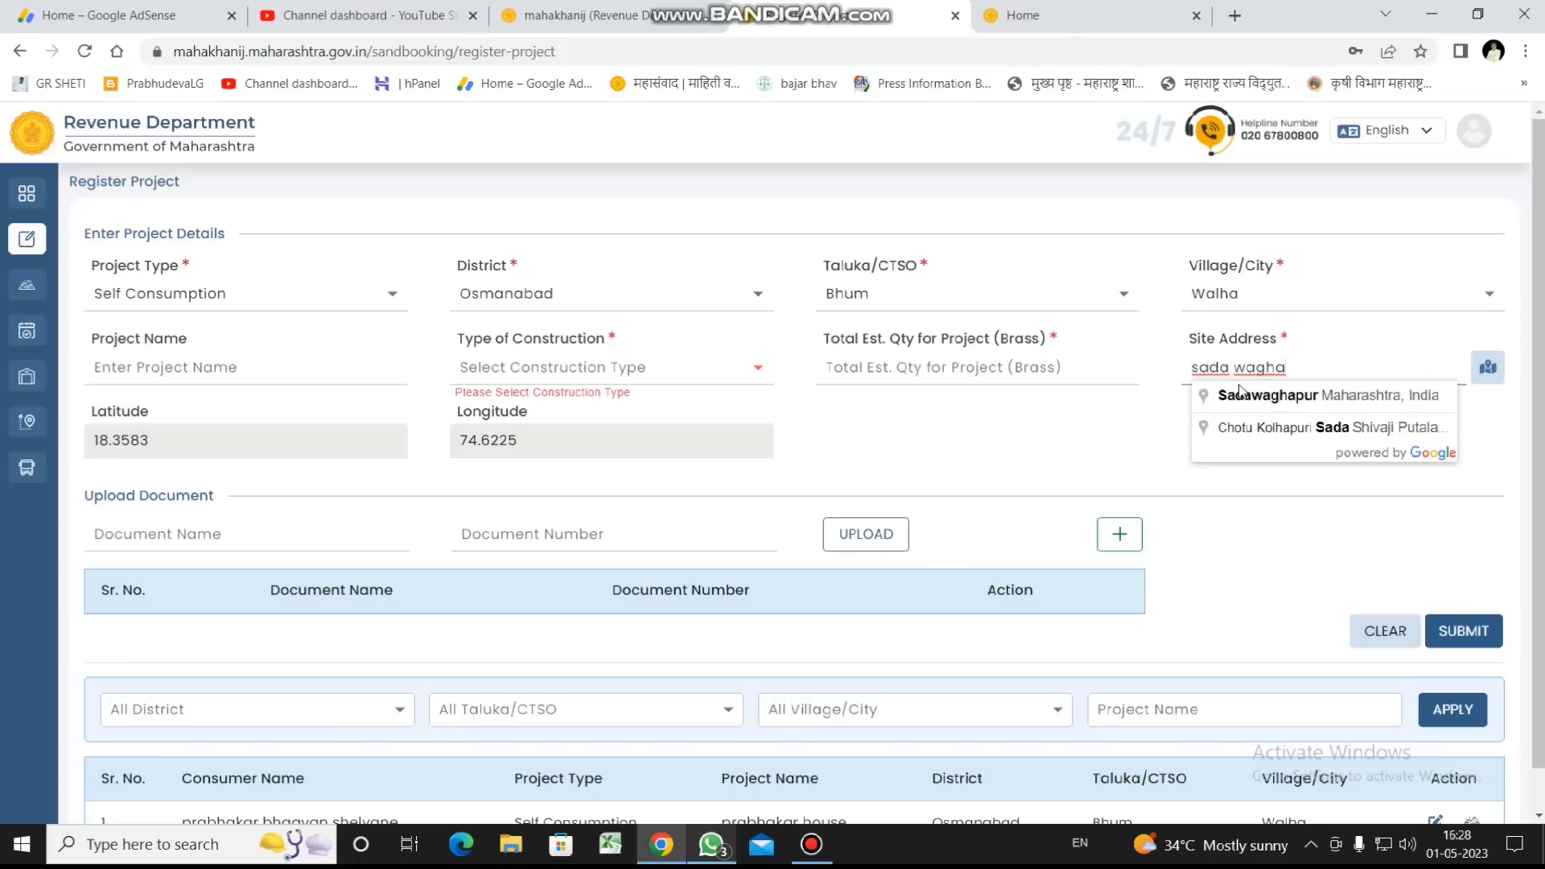
click(1243, 394)
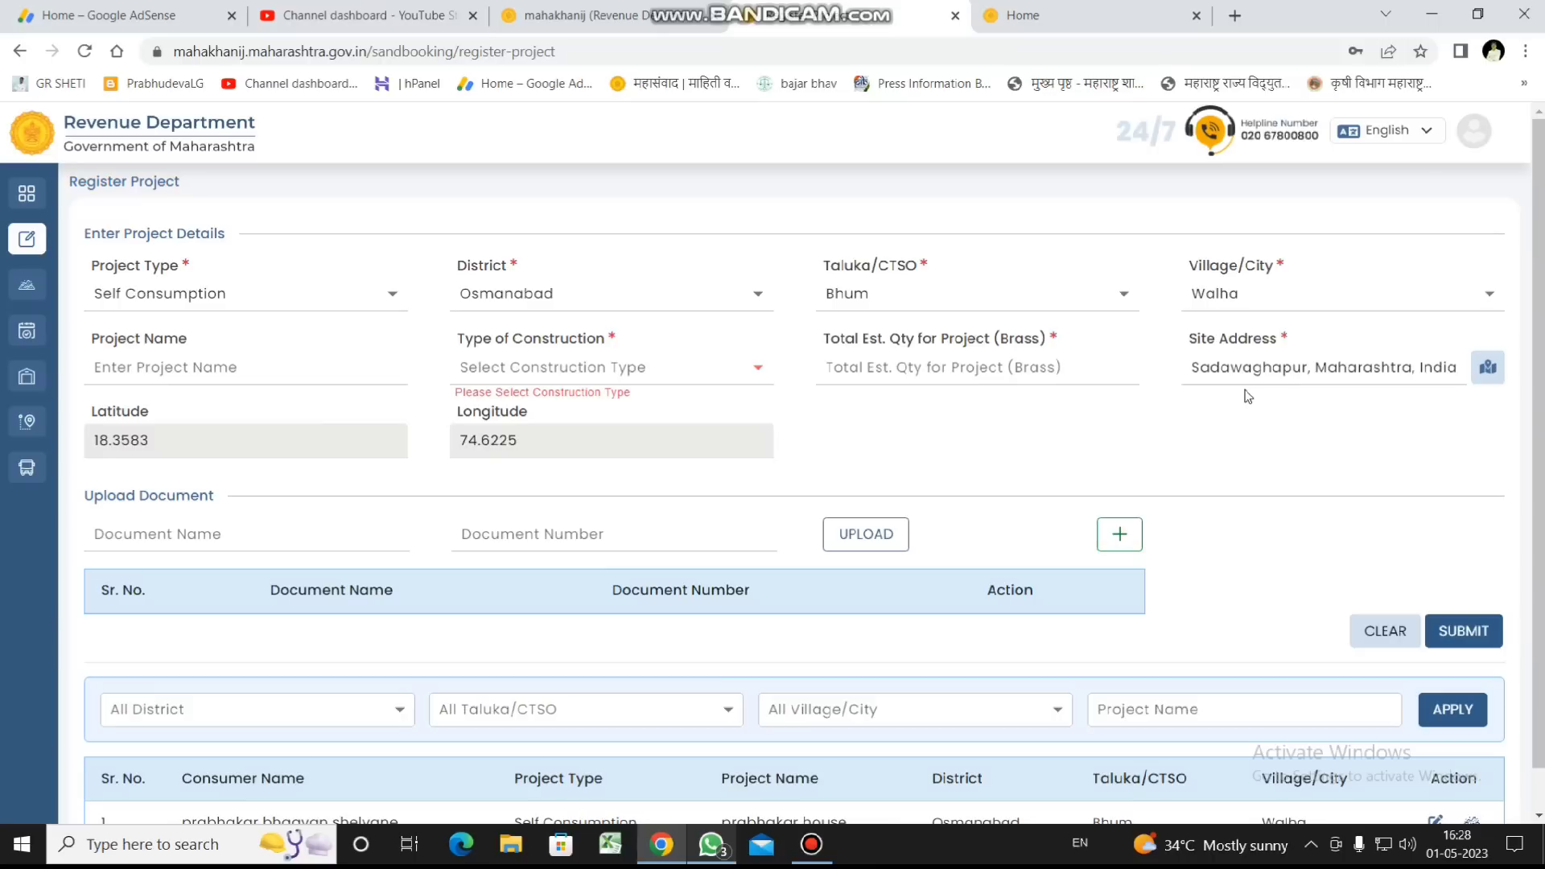
click(1488, 370)
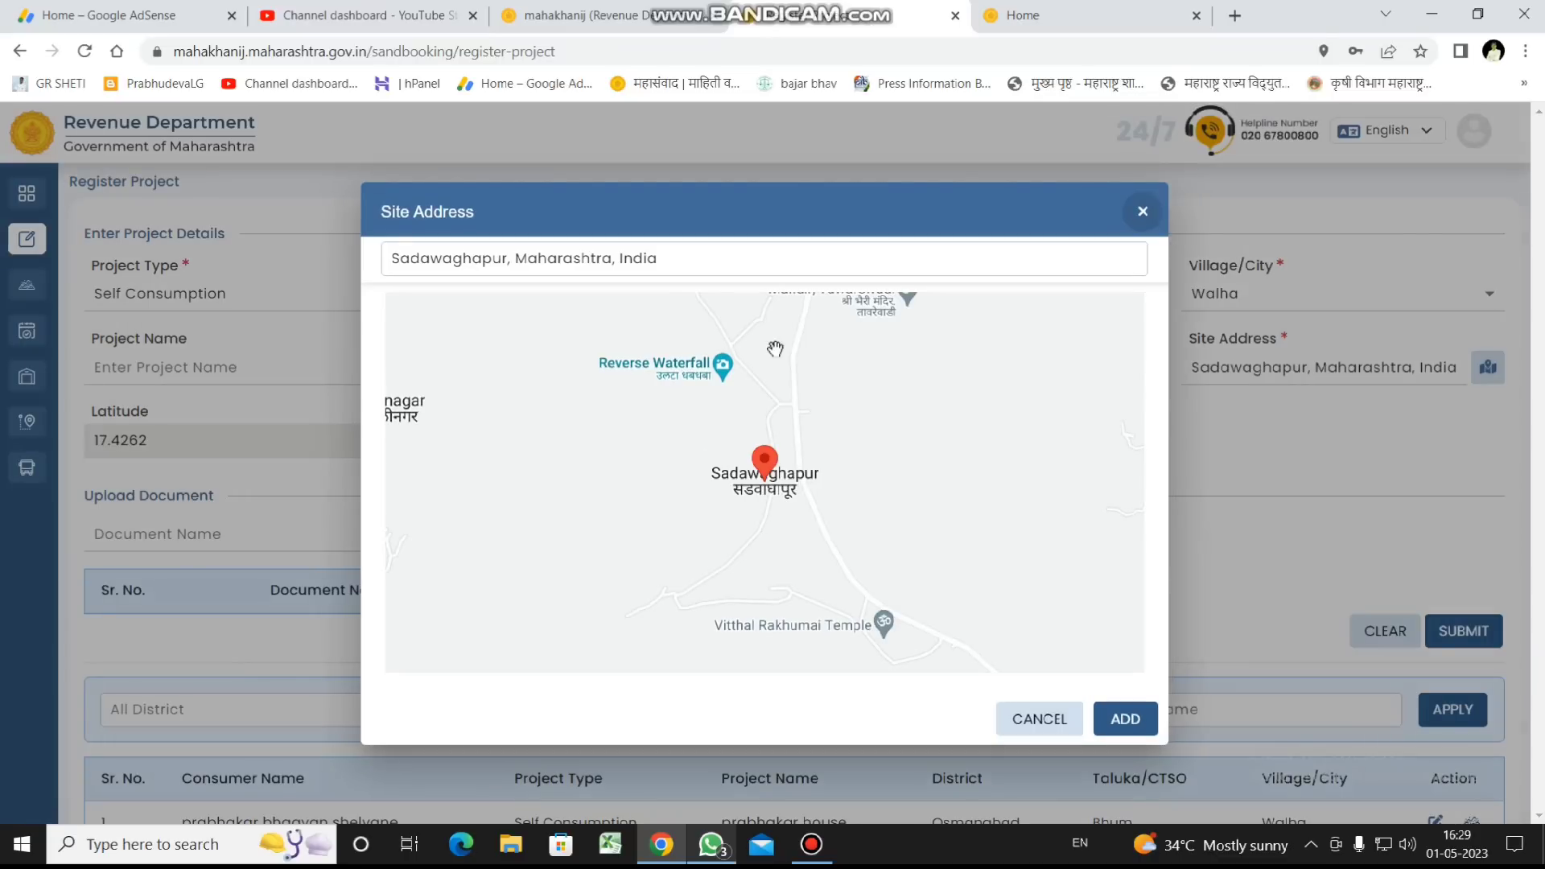
Close the site map and scroll down to highlight the registered project's row in the list
click(1172, 359)
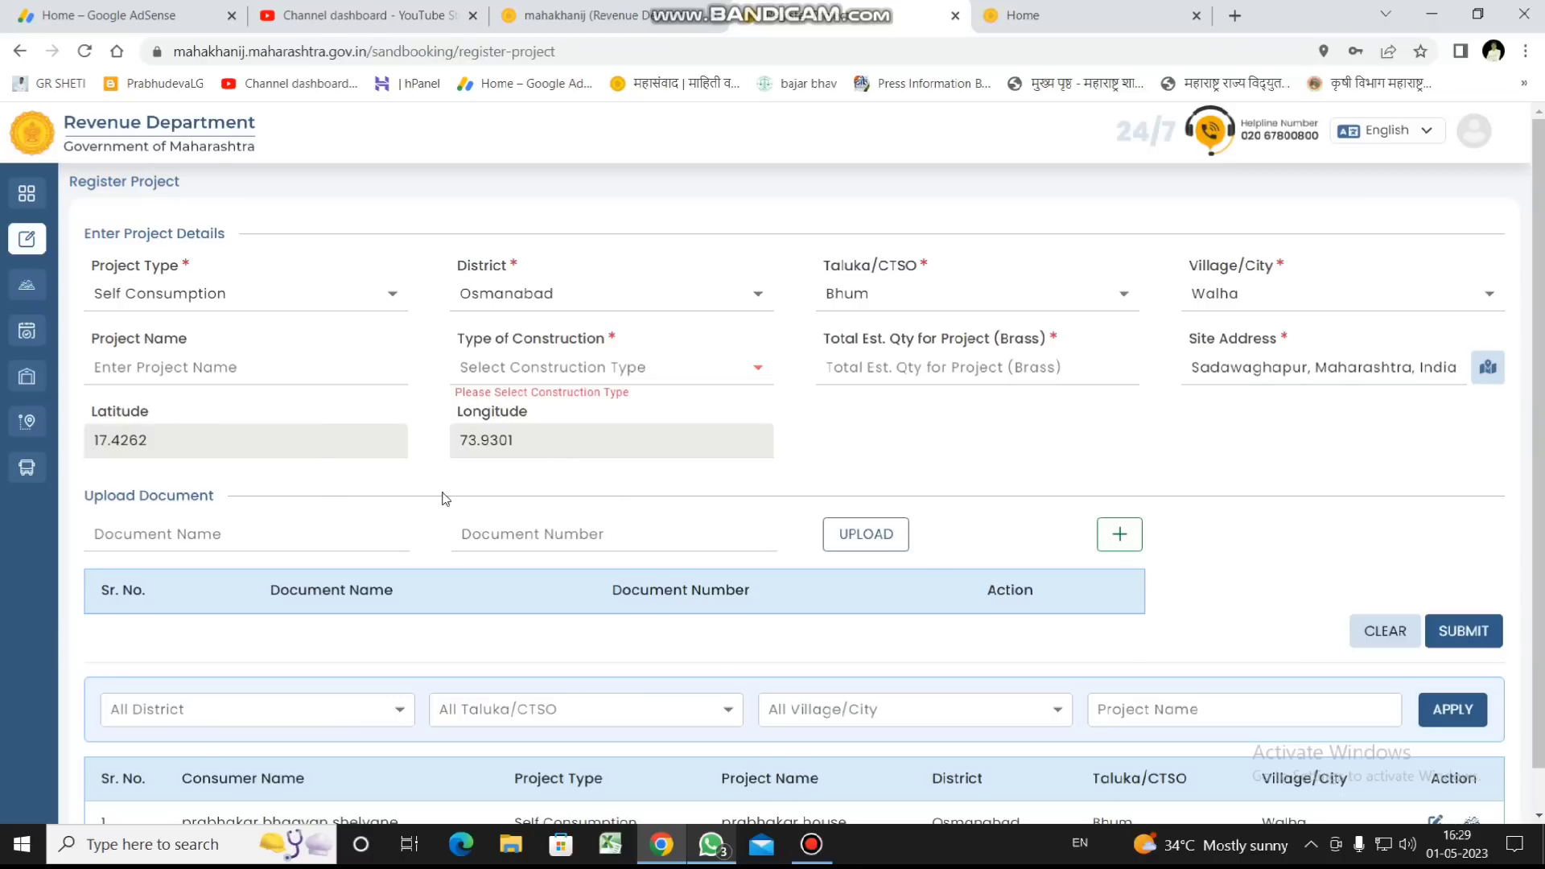
scroll(505, 489, down, 1)
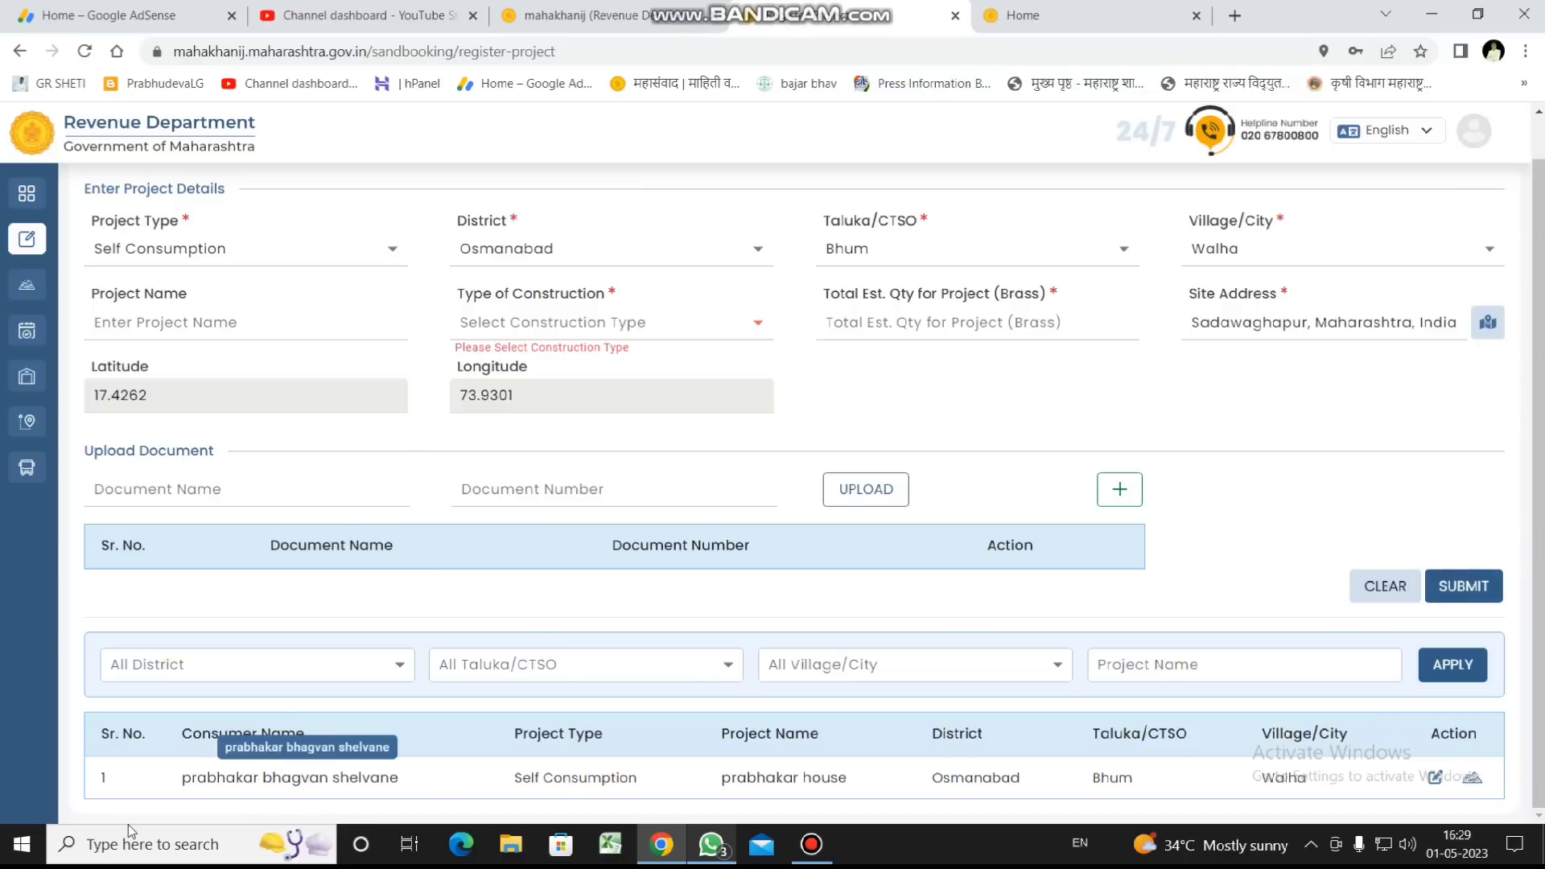
drag(191, 781, 1189, 804)
click(1123, 763)
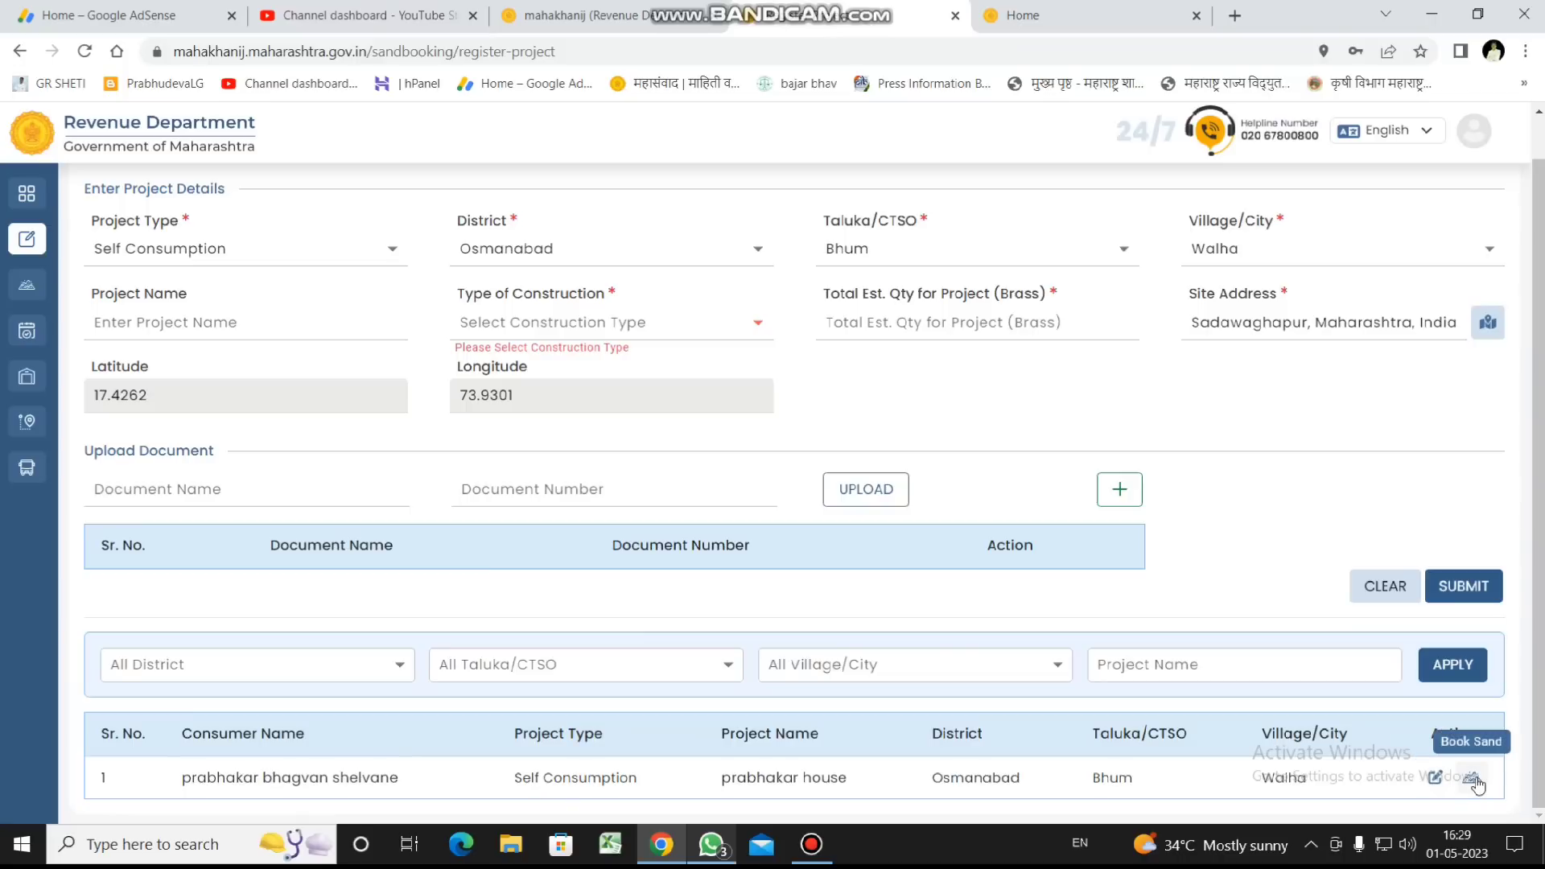
mouse_move(32, 285)
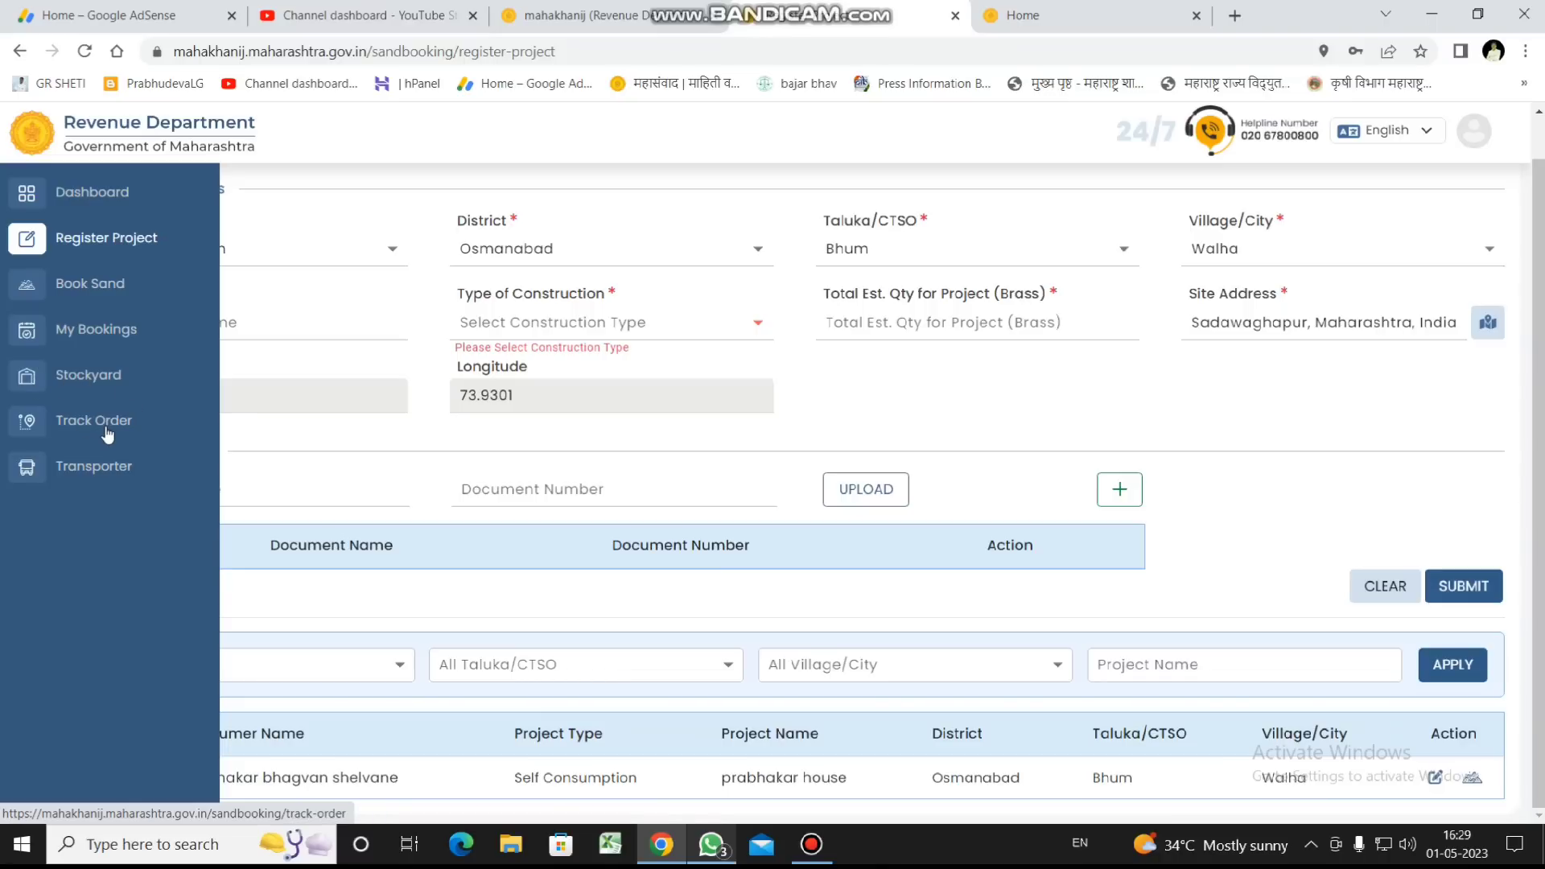
On Book Sand, choose the registered project and enter a quantity of 5 brass
click(118, 288)
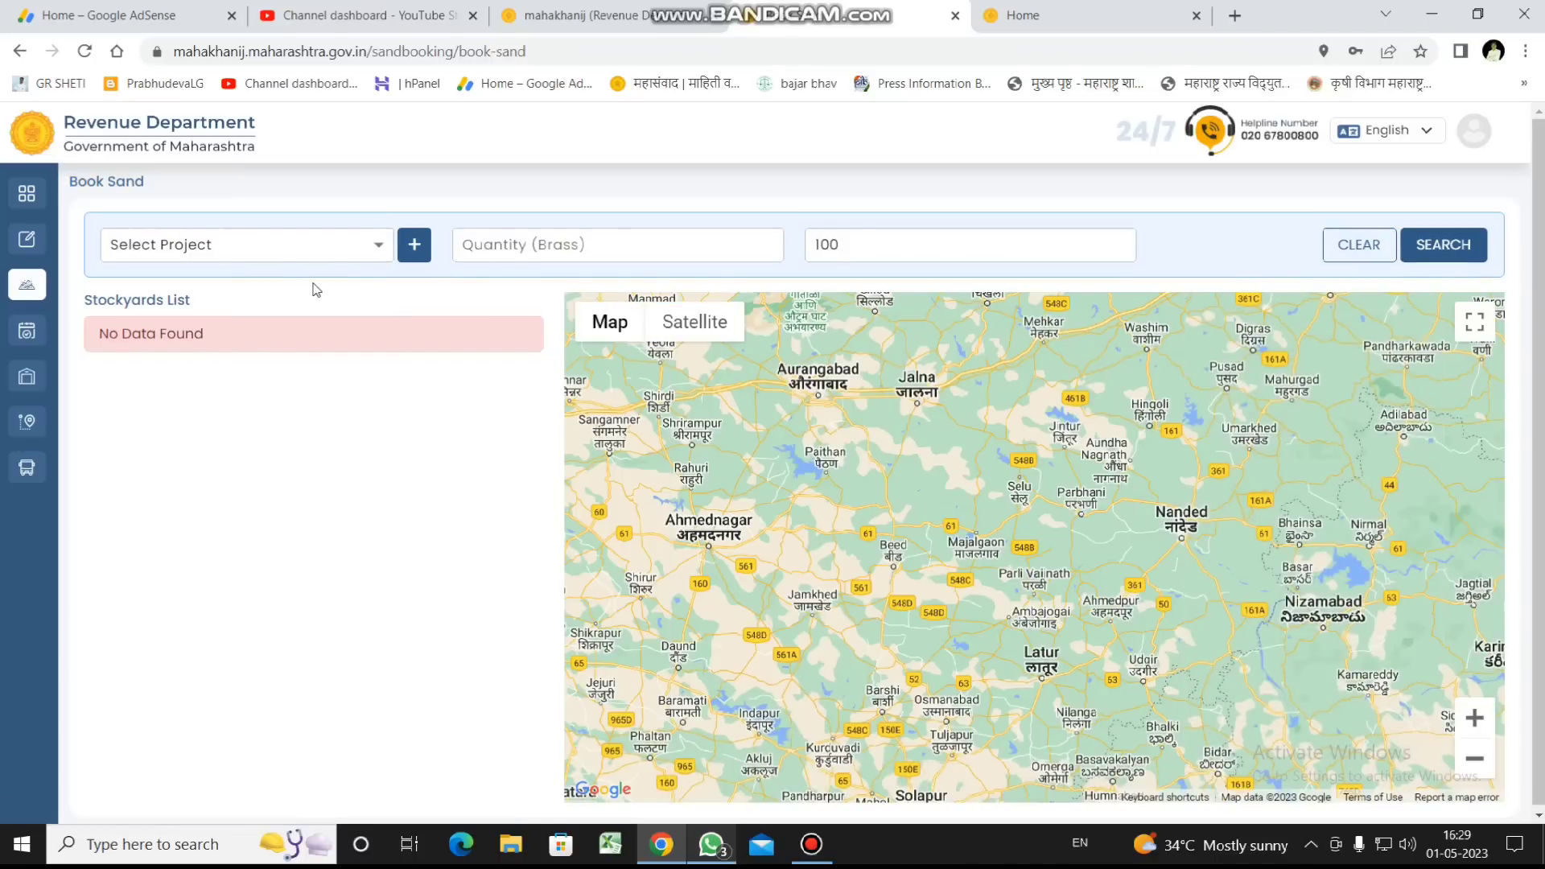
click(242, 255)
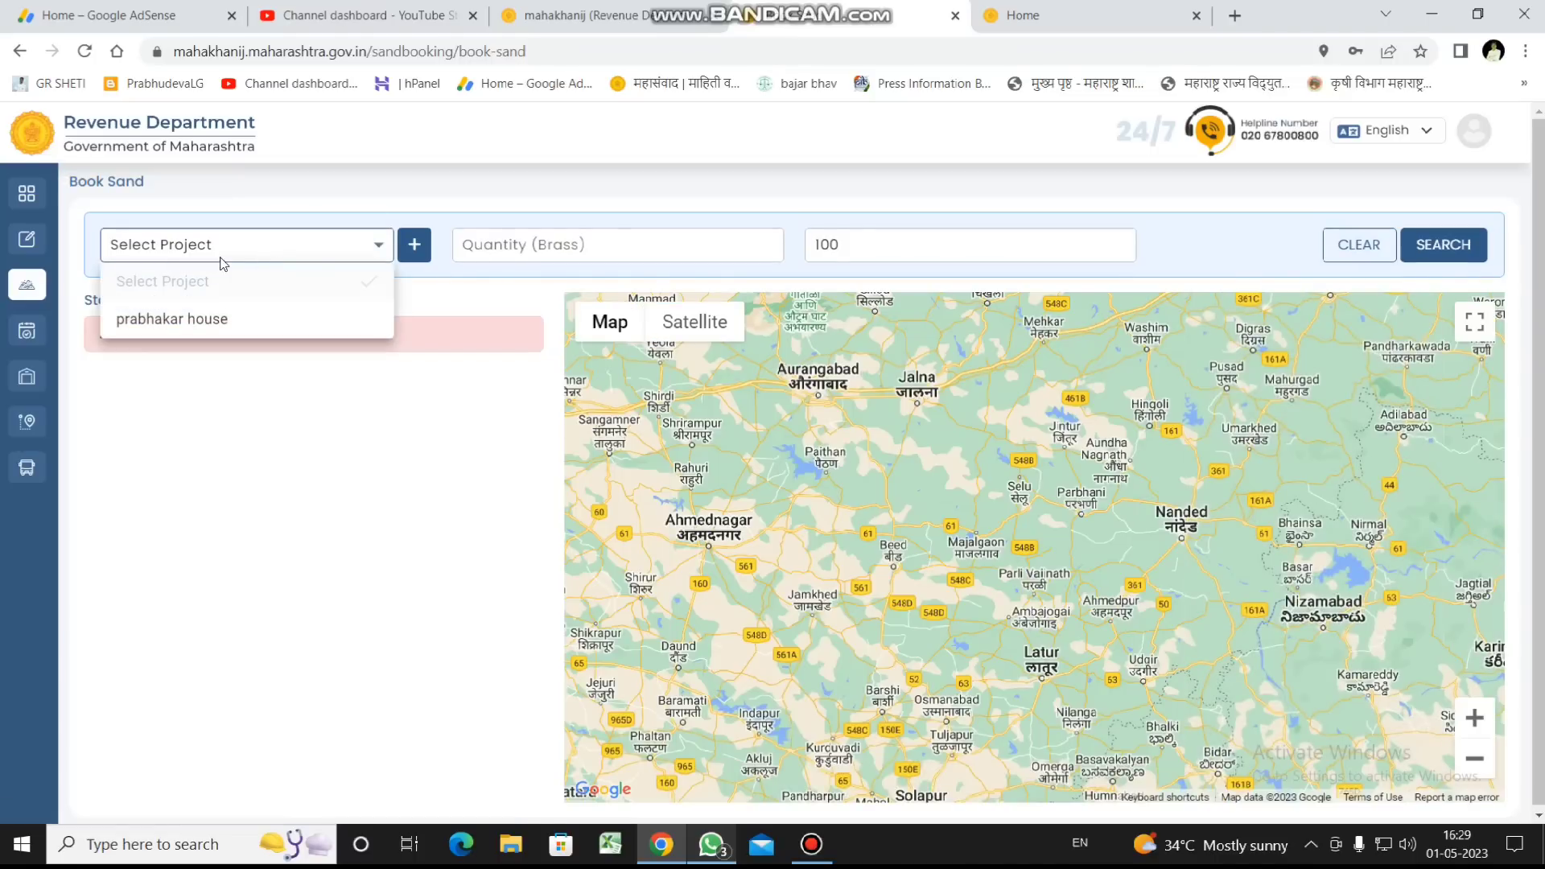
click(161, 319)
click(485, 248)
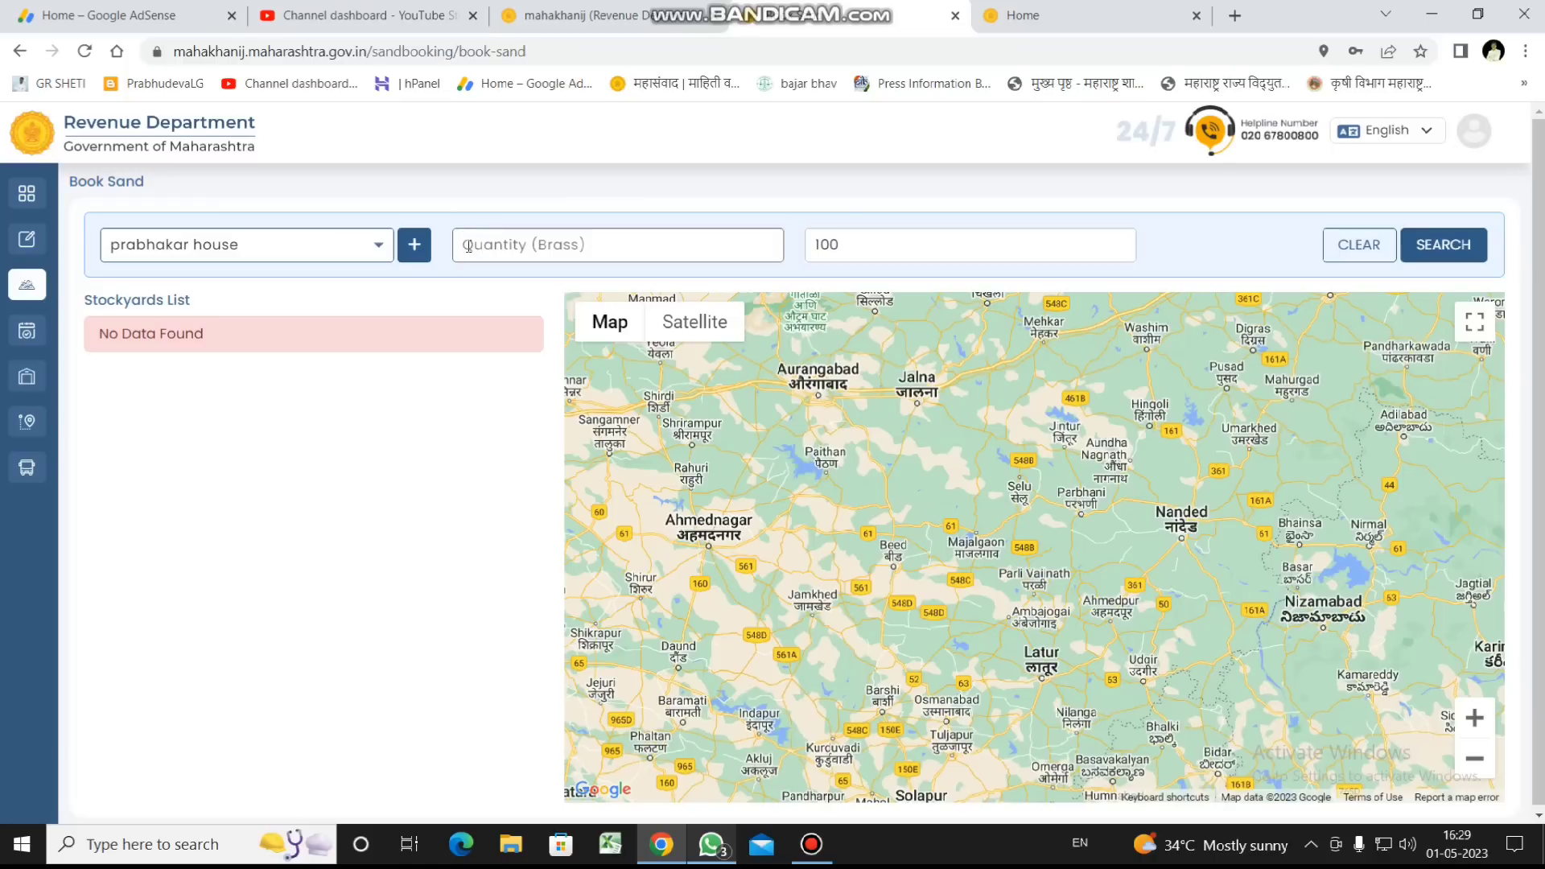
text(5)
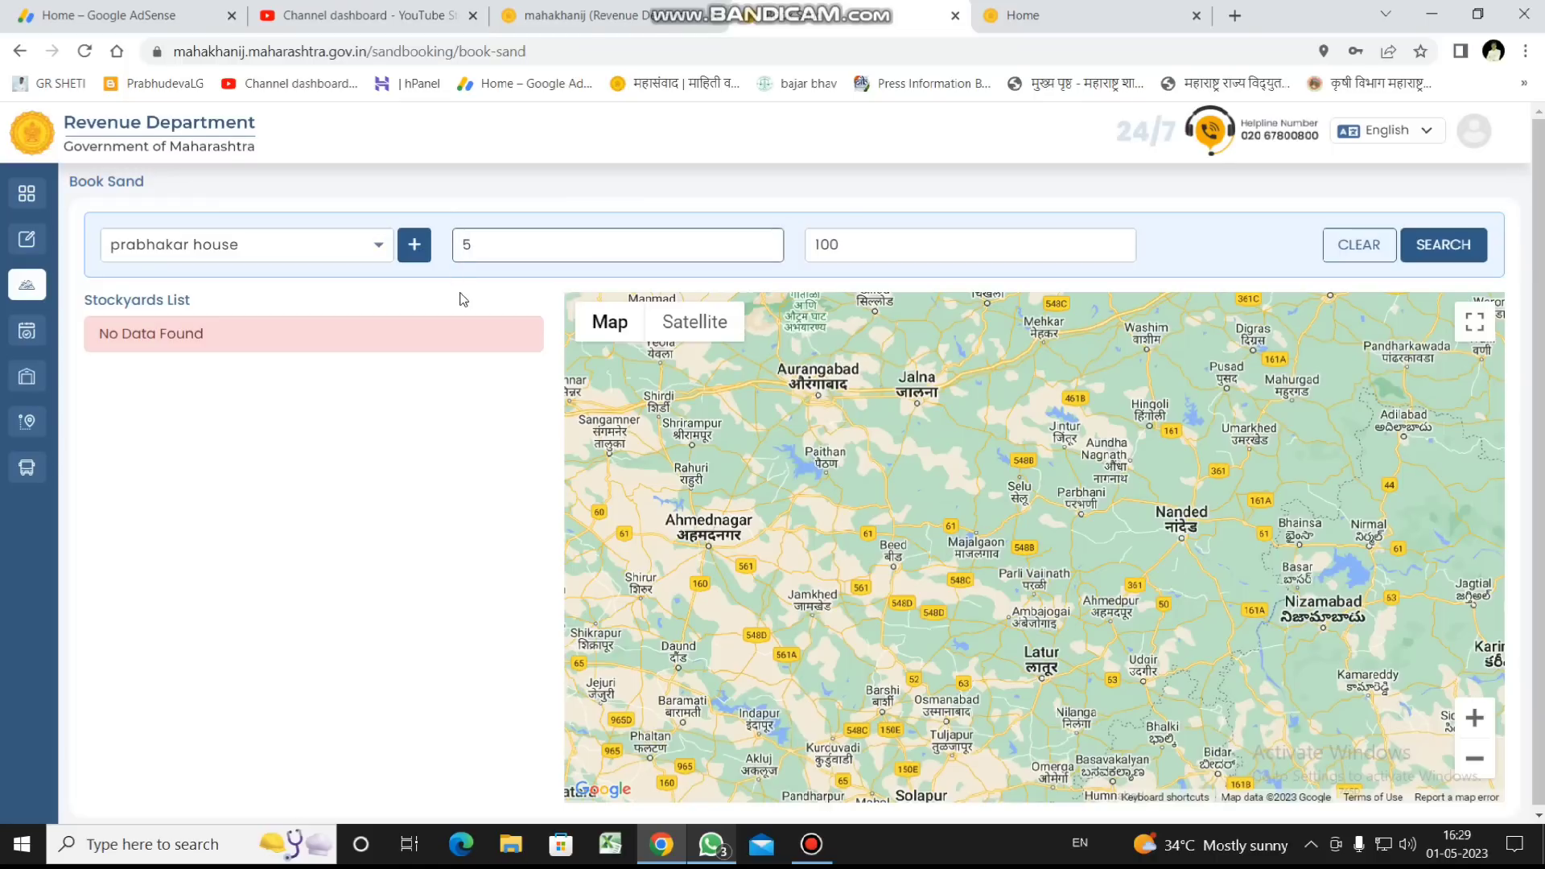
Change the 100 value to 200, search for stockyards, then view district-wise stockyard details
click(872, 248)
double_click(815, 247)
text(50)
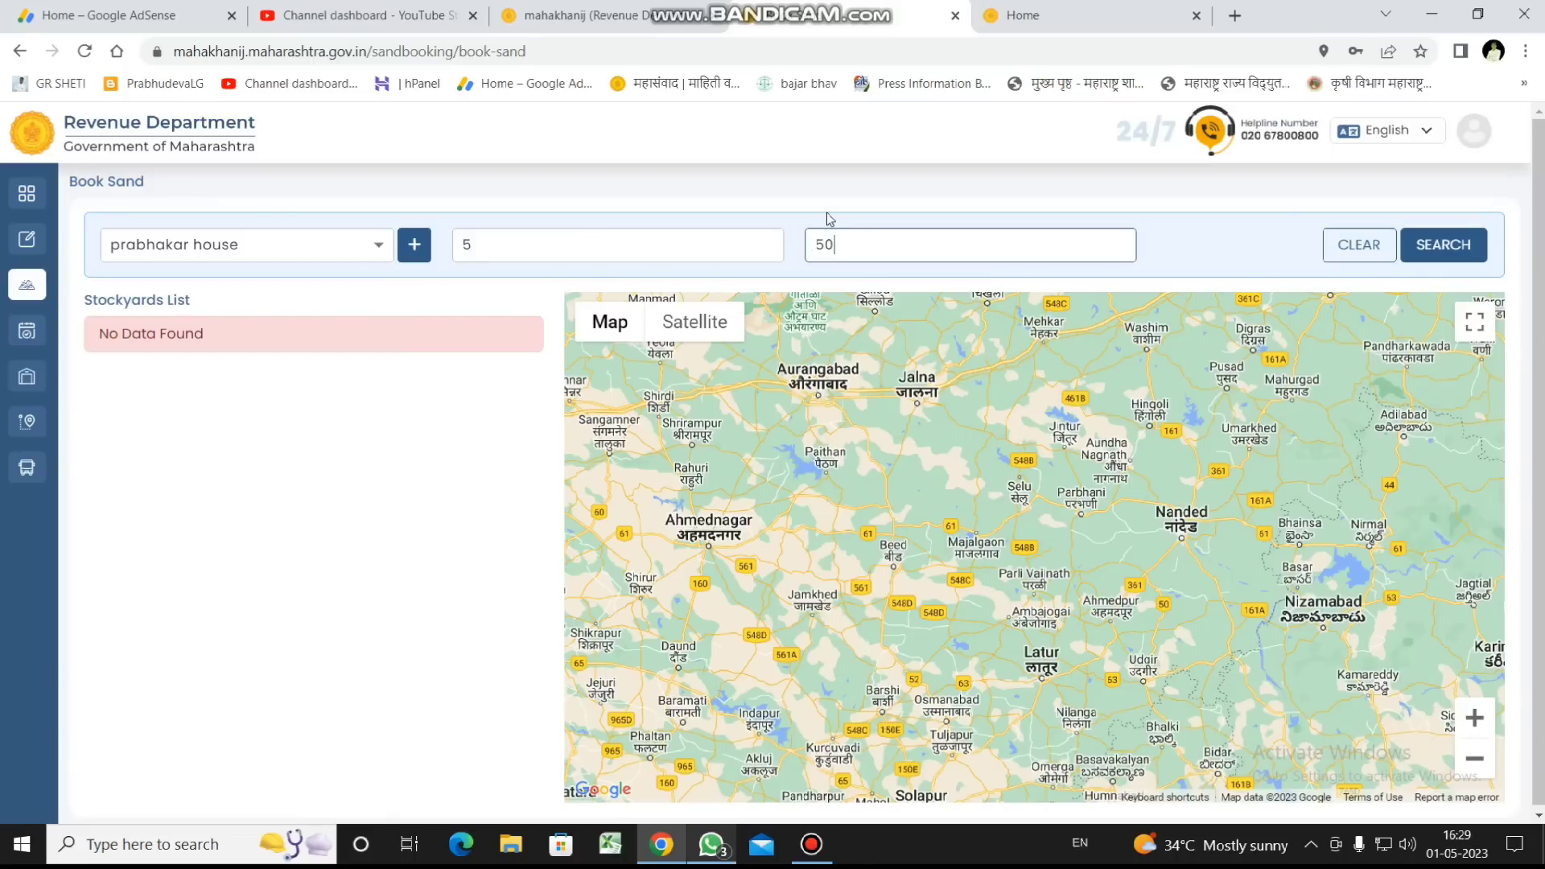
click(1424, 248)
double_click(819, 245)
text(200)
click(1446, 244)
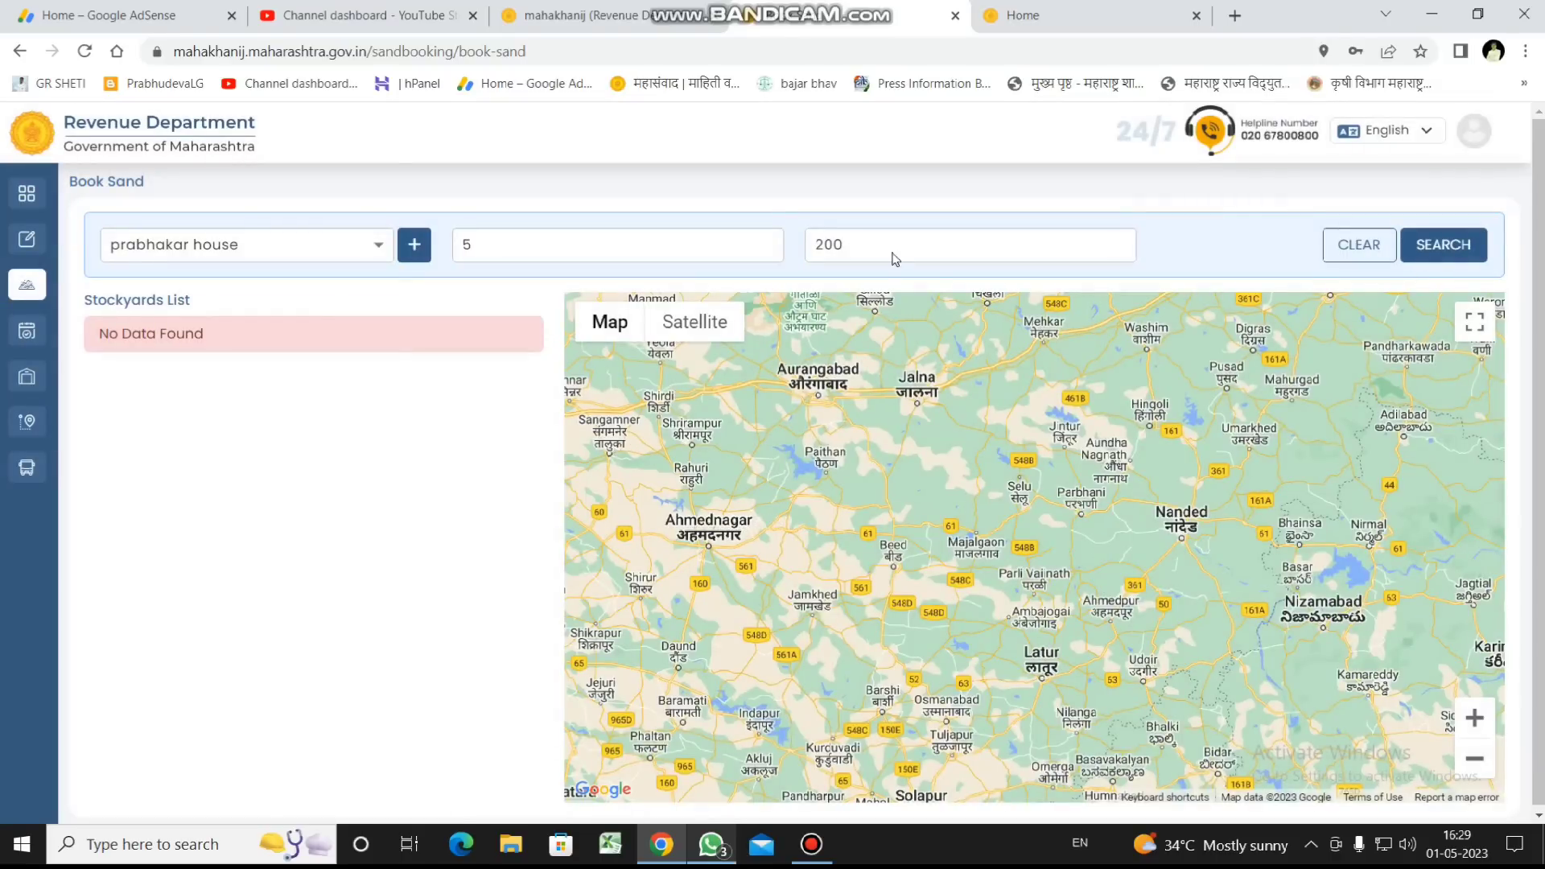
click(1435, 246)
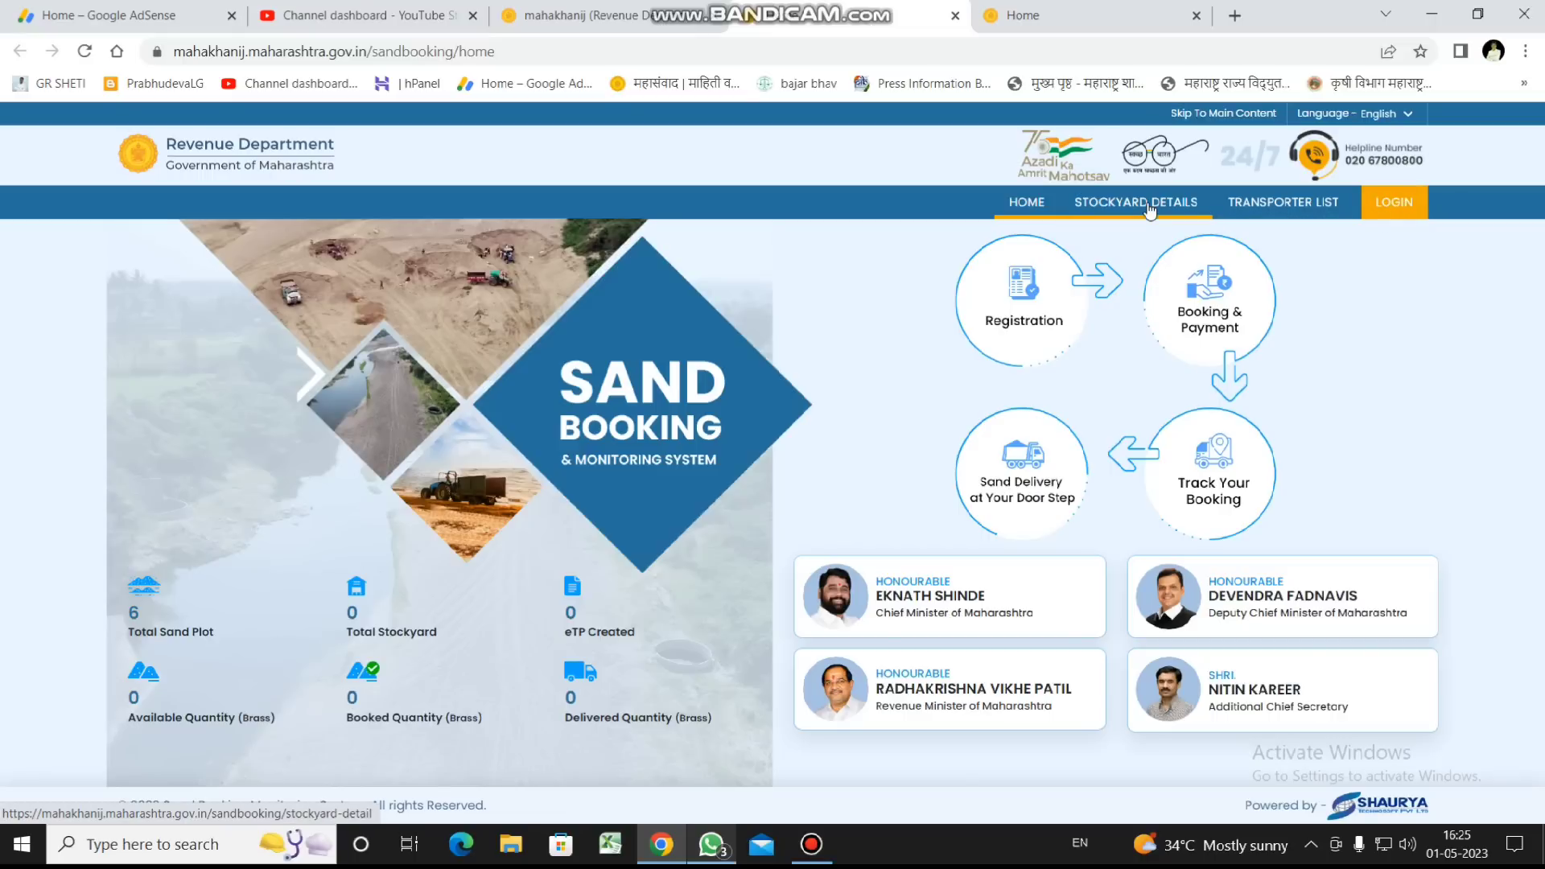
click(1149, 208)
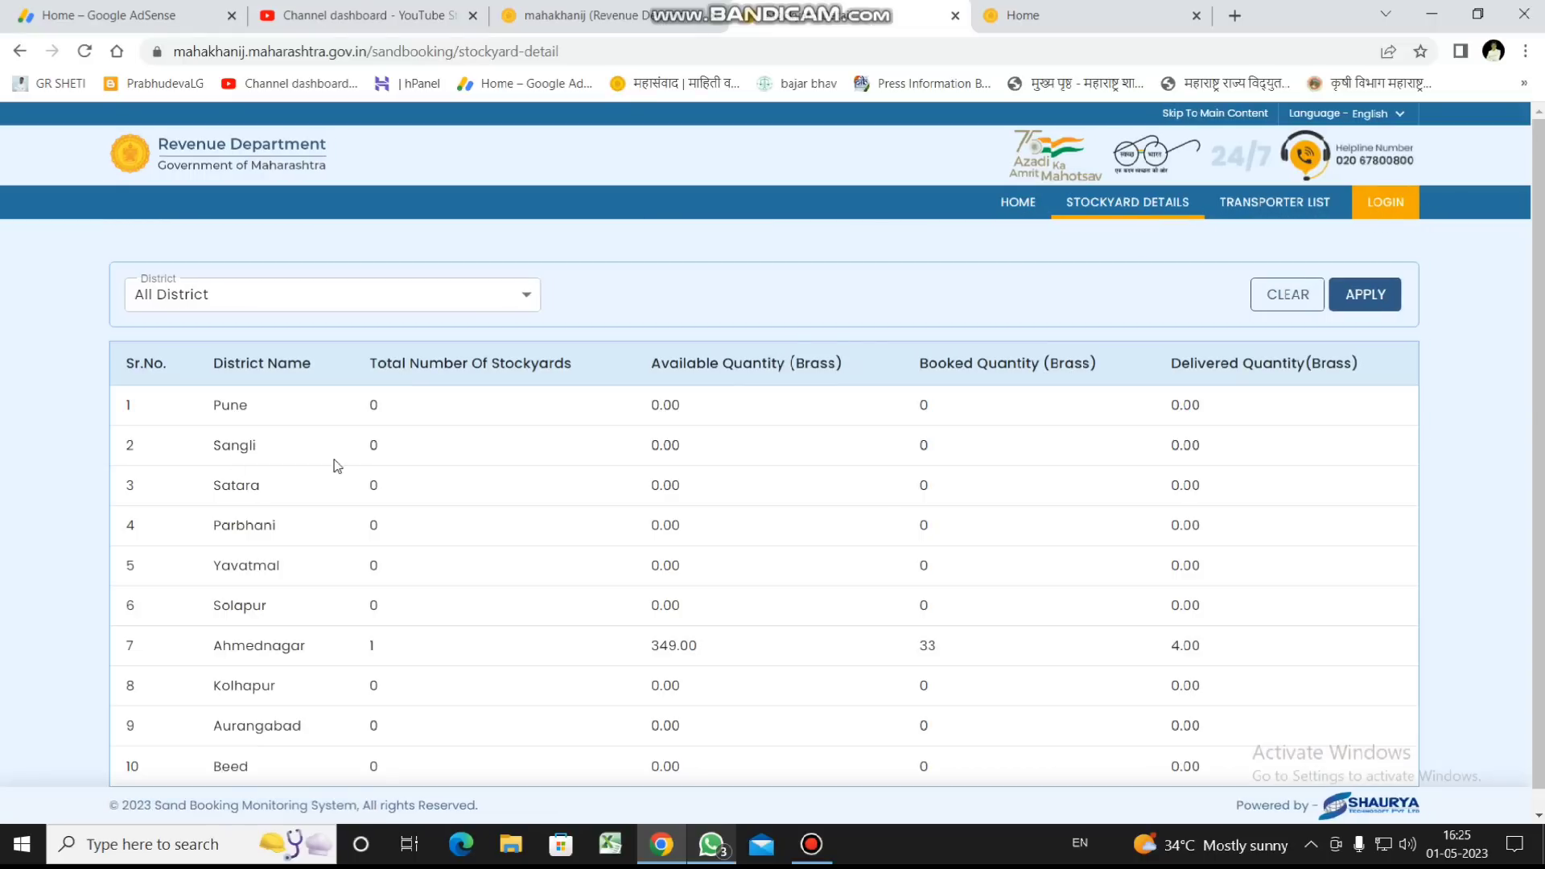